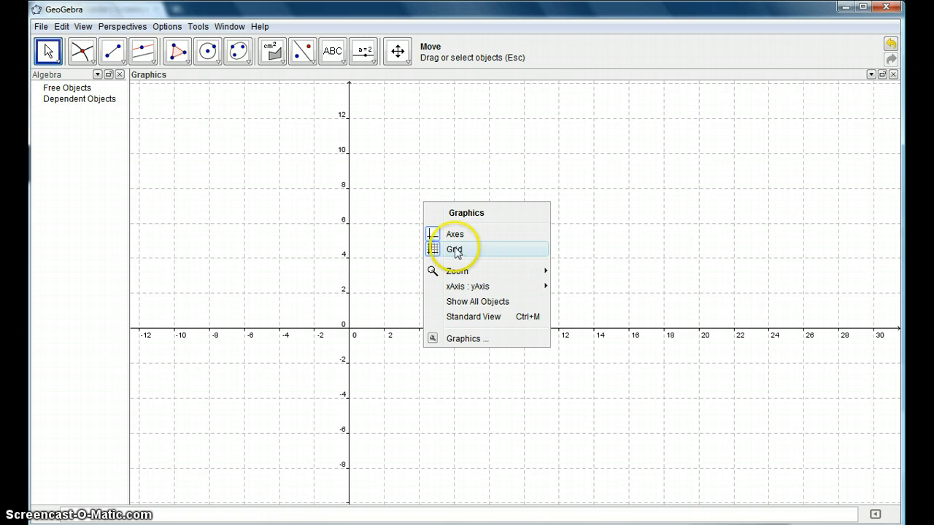
# Set point capturing to Snap to Grid.
pyautogui.click(388, 213)
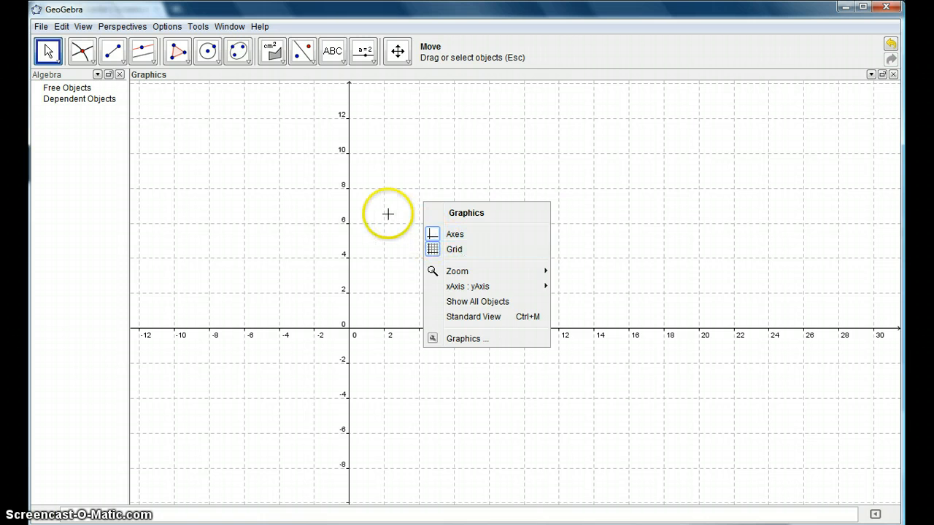
pyautogui.click(167, 27)
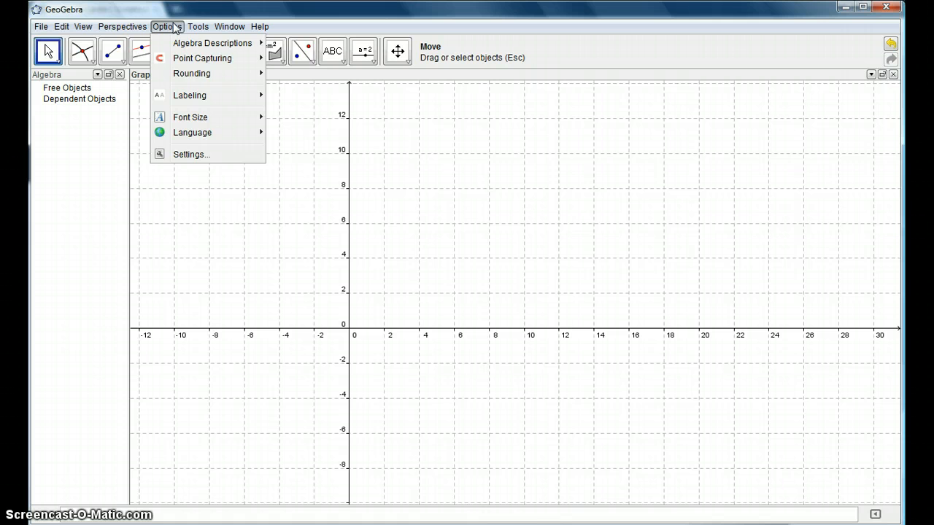
pyautogui.moveTo(212, 59)
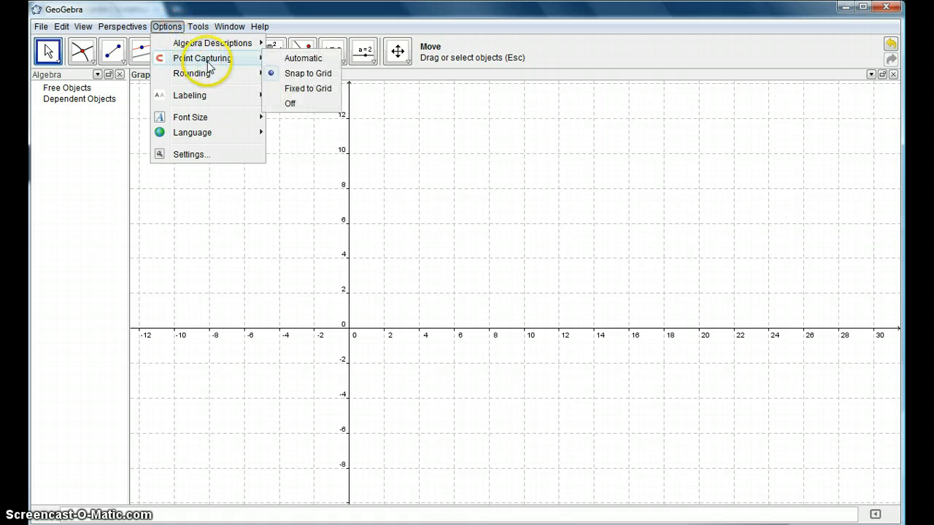
pyautogui.click(299, 73)
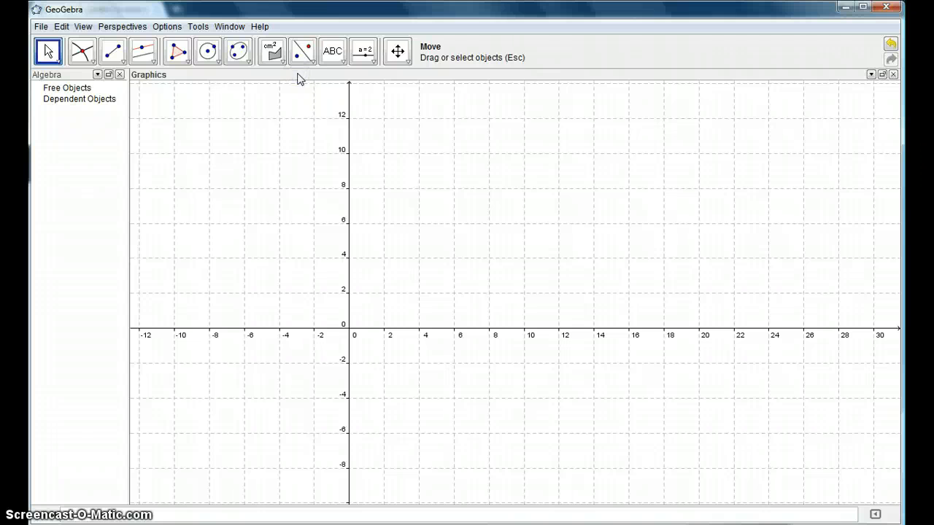
# Draw a horizontal segment between two new points at (2, 2) and (10, 2).
pyautogui.click(113, 57)
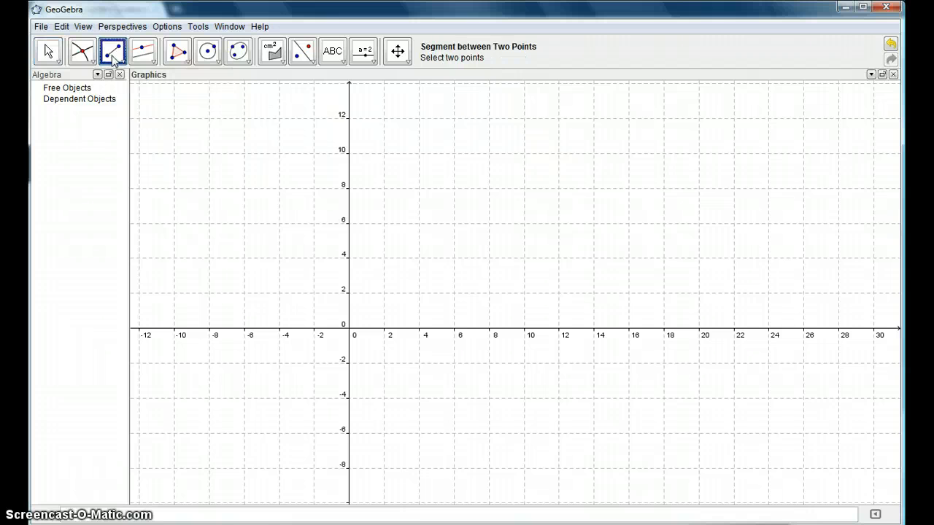
pyautogui.click(384, 293)
pyautogui.click(524, 293)
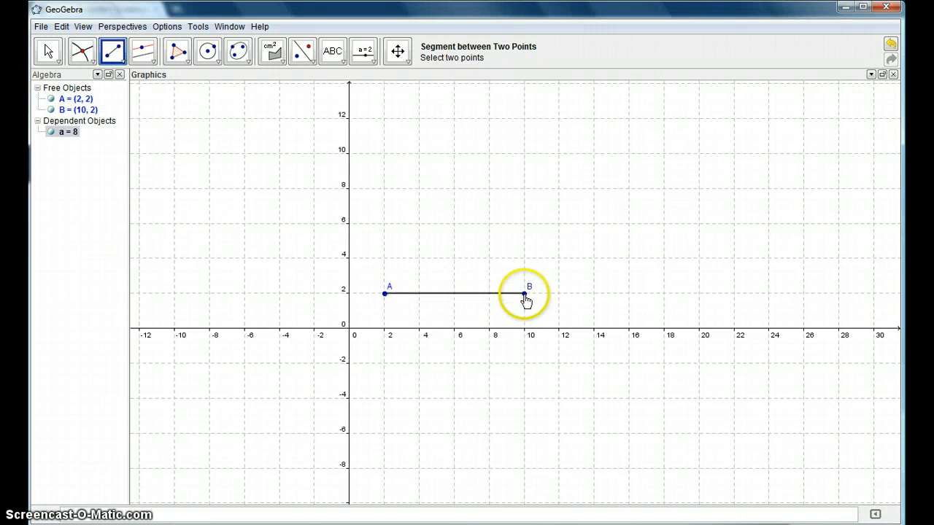
# Construct lines perpendicular to segment AB through its endpoints A and B.
pyautogui.click(153, 66)
pyautogui.click(158, 84)
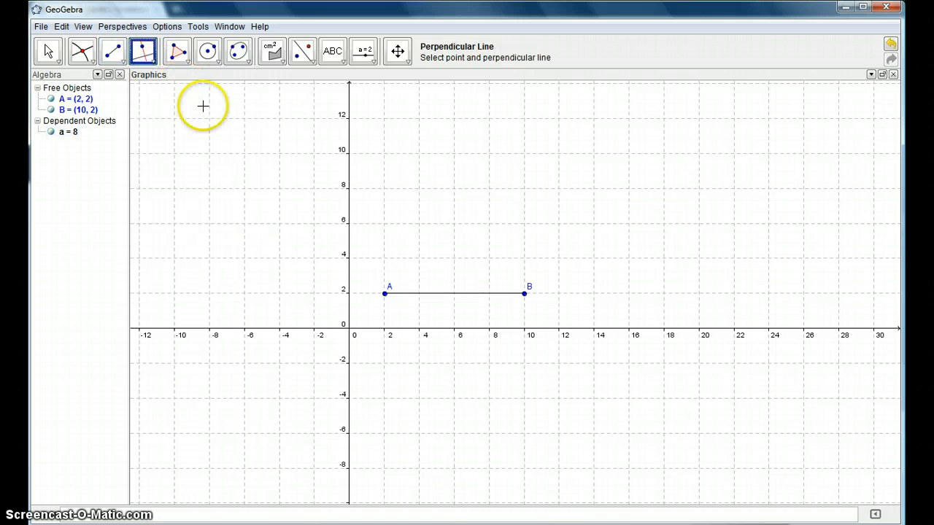
pyautogui.click(383, 294)
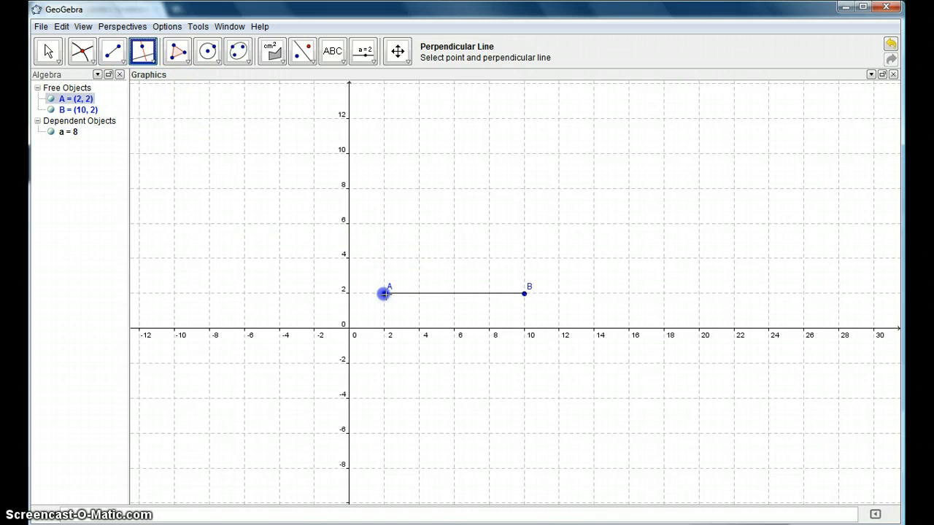
pyautogui.click(407, 293)
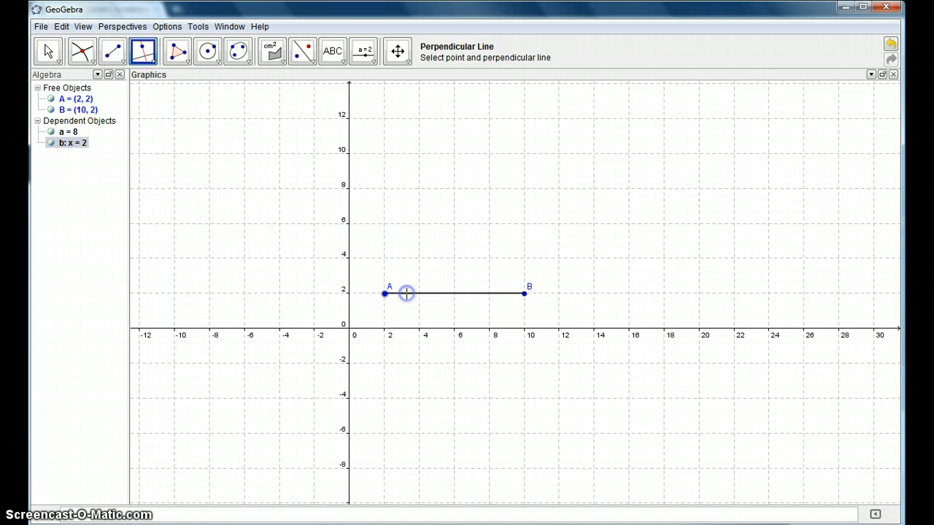
pyautogui.click(527, 292)
pyautogui.click(496, 292)
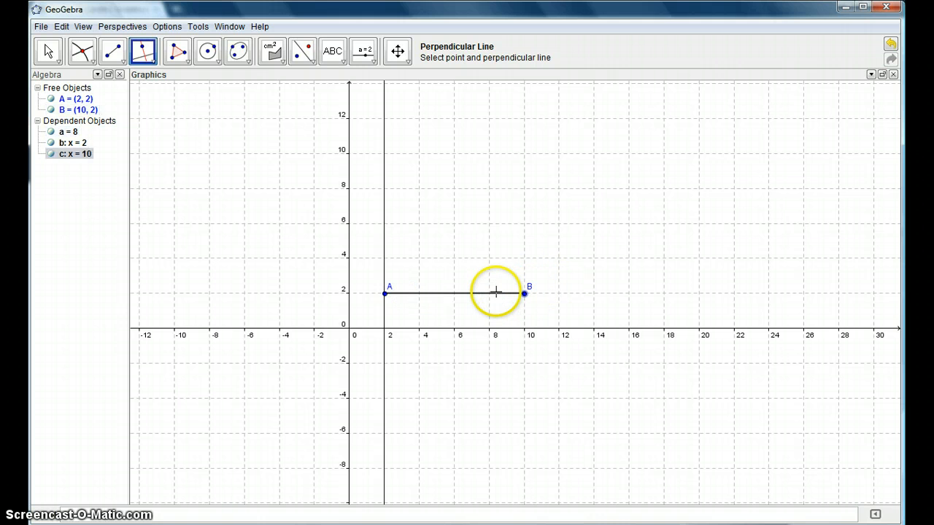
# Place a new point at (2, 6) on the vertical line through A.
pyautogui.click(83, 54)
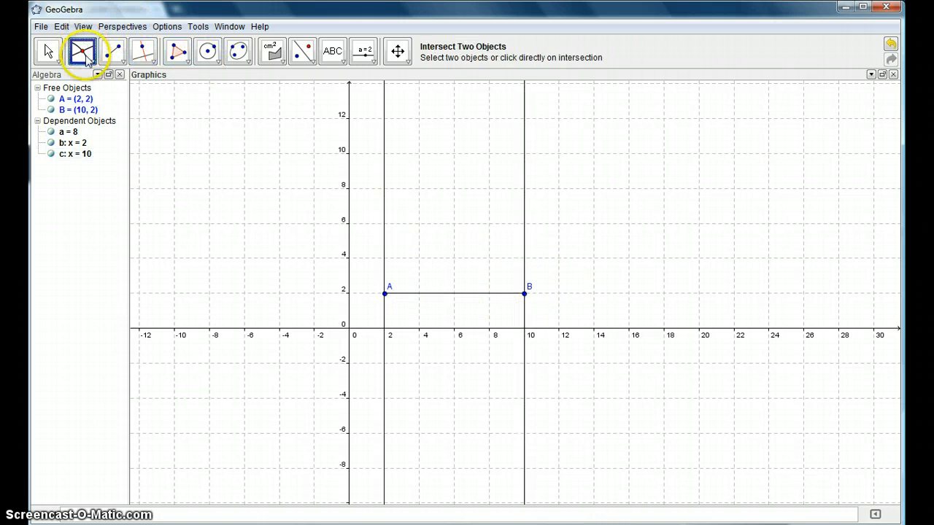
pyautogui.click(86, 60)
pyautogui.click(106, 85)
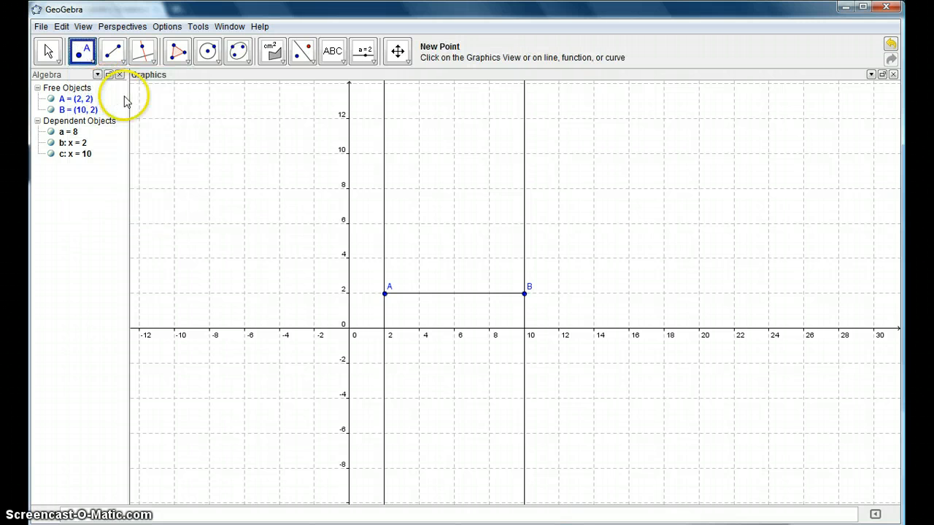
pyautogui.click(384, 223)
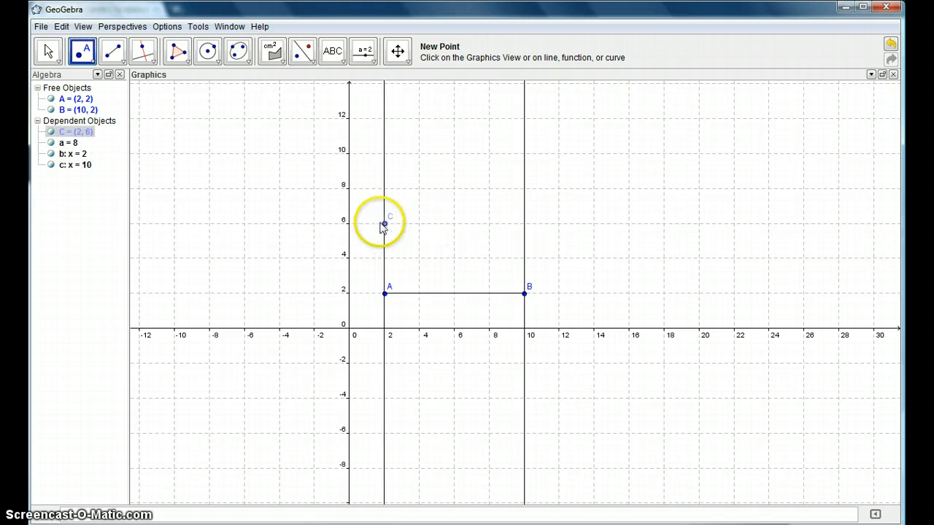
# Construct a line through C perpendicular to line AC, and mark its intersection with the vertical line through B.
pyautogui.click(143, 56)
pyautogui.click(384, 223)
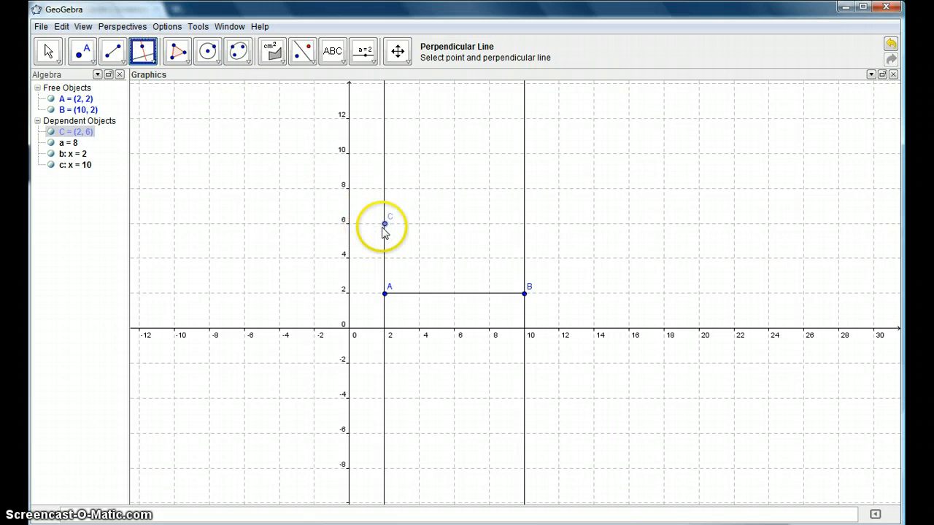
pyautogui.click(385, 241)
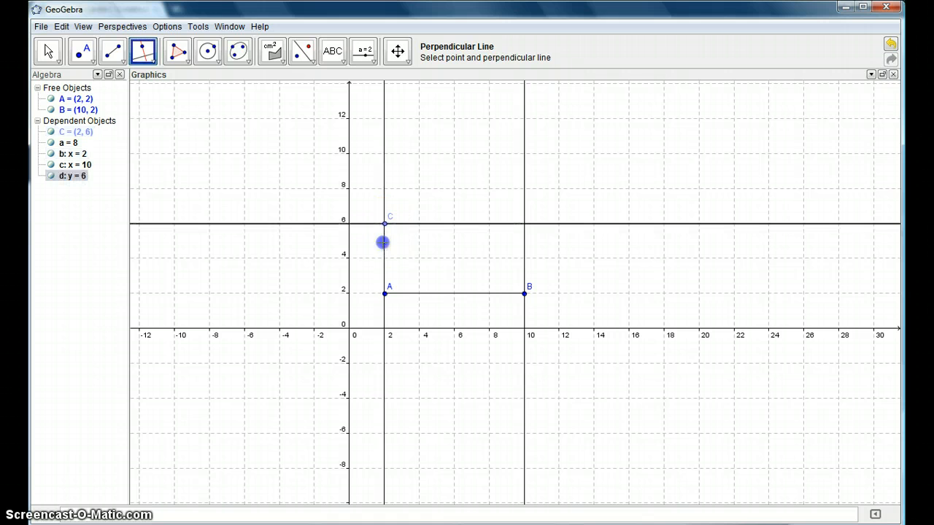
pyautogui.click(86, 58)
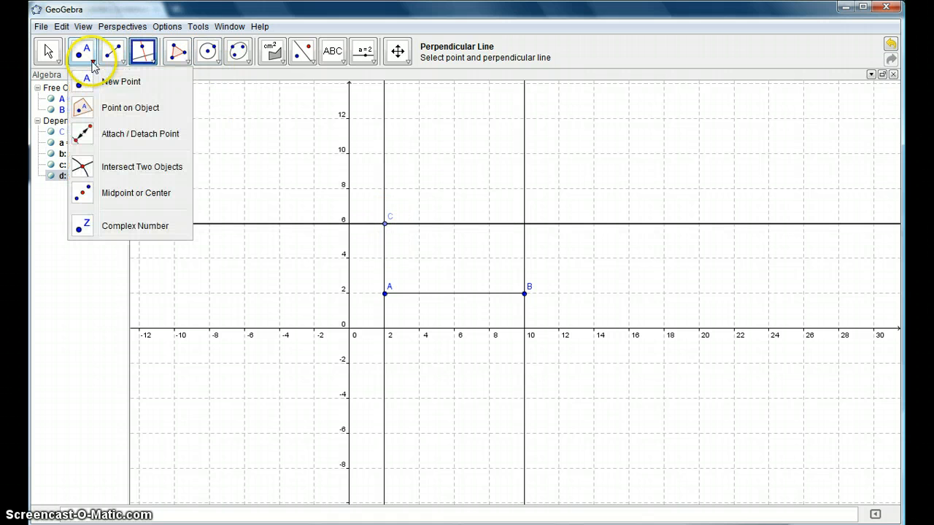
pyautogui.click(119, 165)
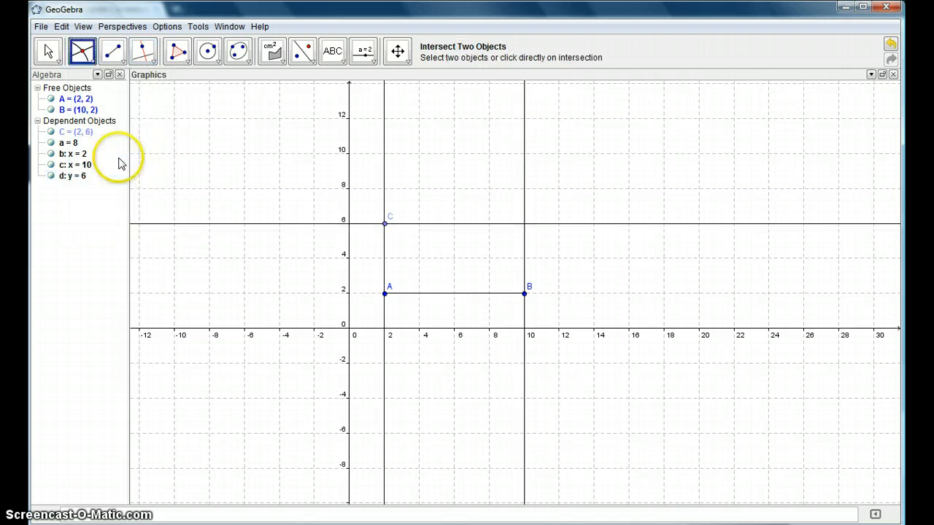
pyautogui.click(526, 222)
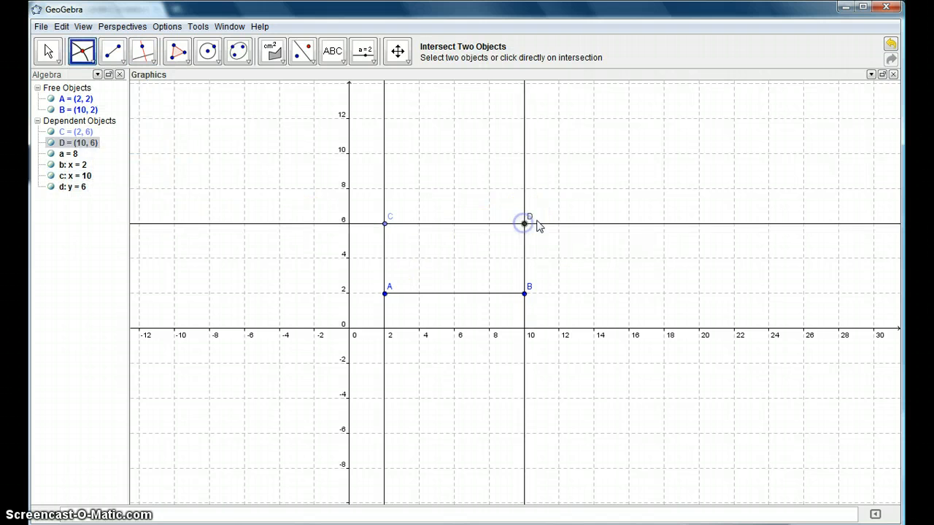
# Draw segments AC and BD, and hide the two vertical construction lines x = 2 and x = 10.
pyautogui.click(113, 52)
pyautogui.click(385, 294)
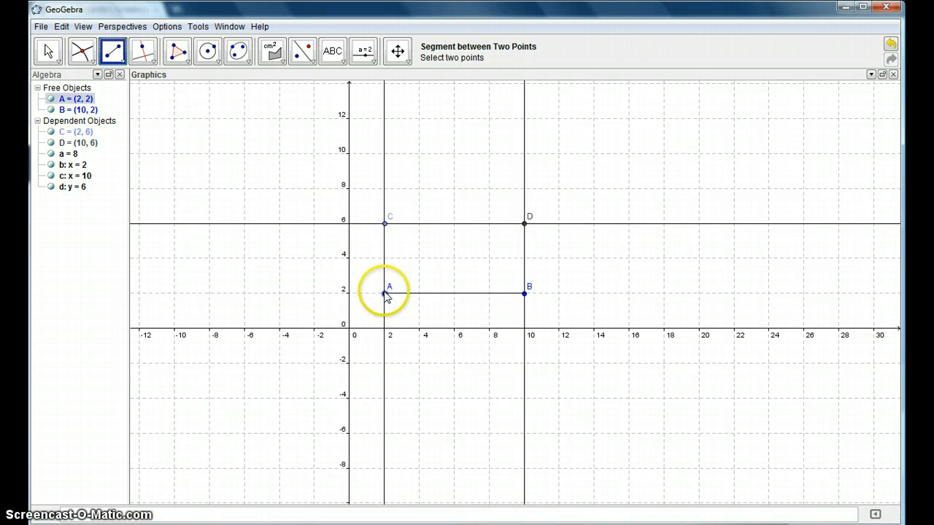
pyautogui.click(384, 223)
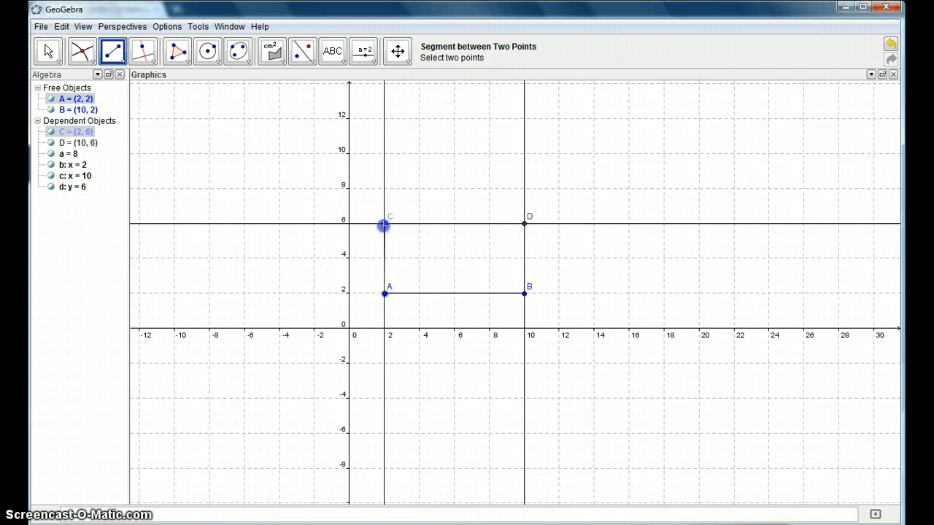
pyautogui.click(525, 294)
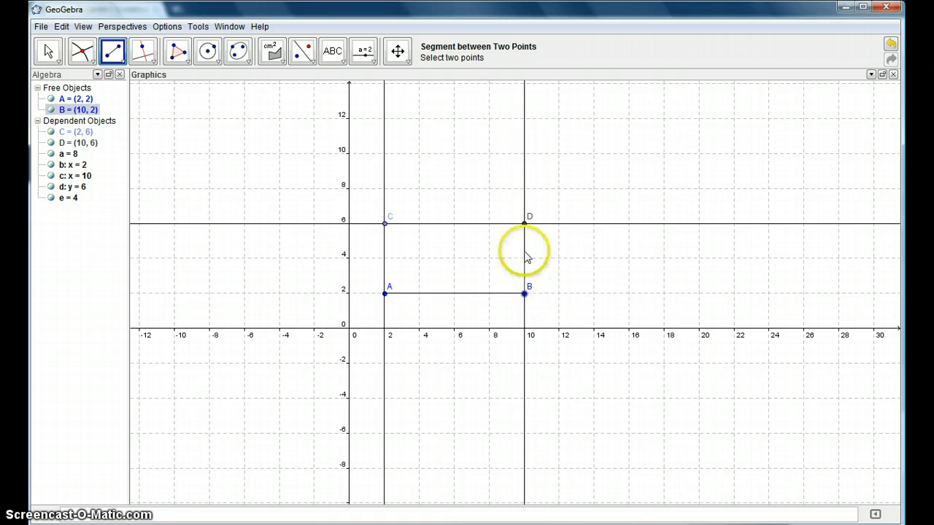
pyautogui.click(525, 224)
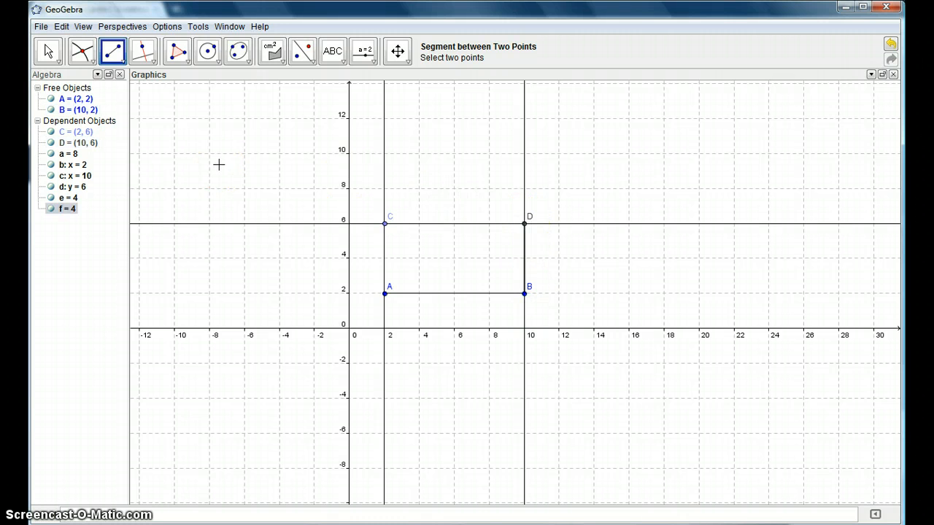
pyautogui.click(51, 165)
pyautogui.click(51, 176)
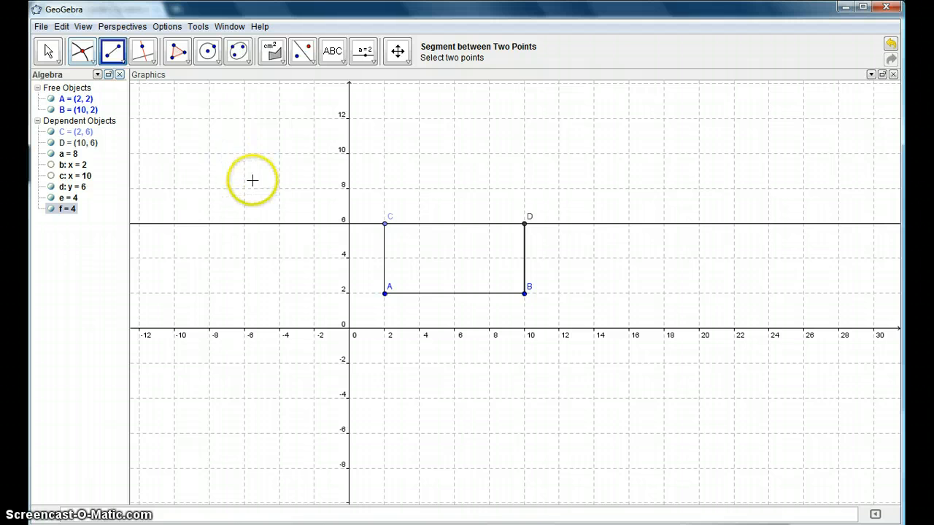
# Rename segment AB as Base in its object properties.
pyautogui.click(49, 51)
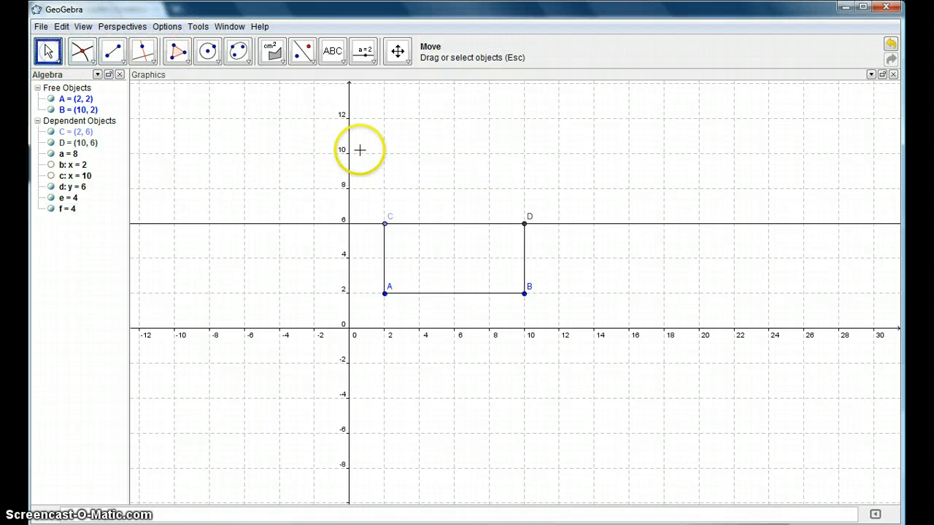
pyautogui.click(434, 297)
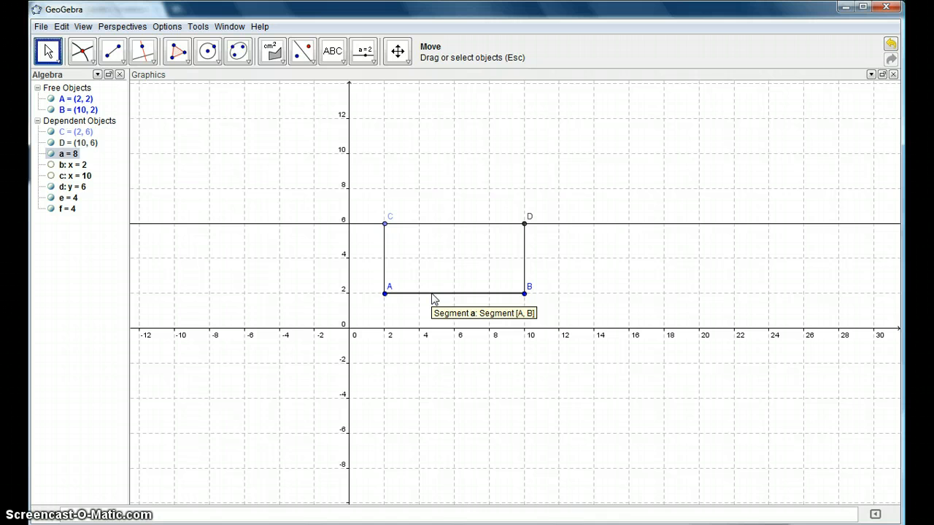
pyautogui.rightClick(434, 298)
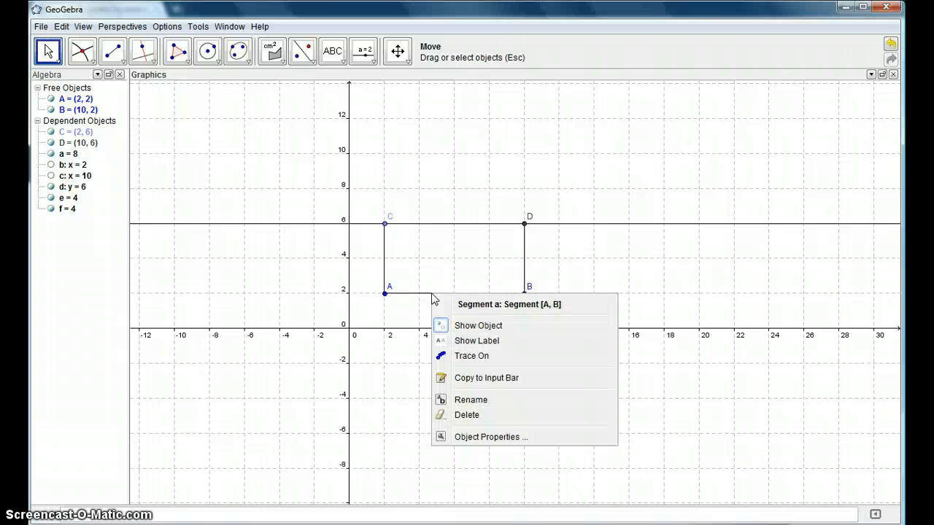
pyautogui.click(500, 436)
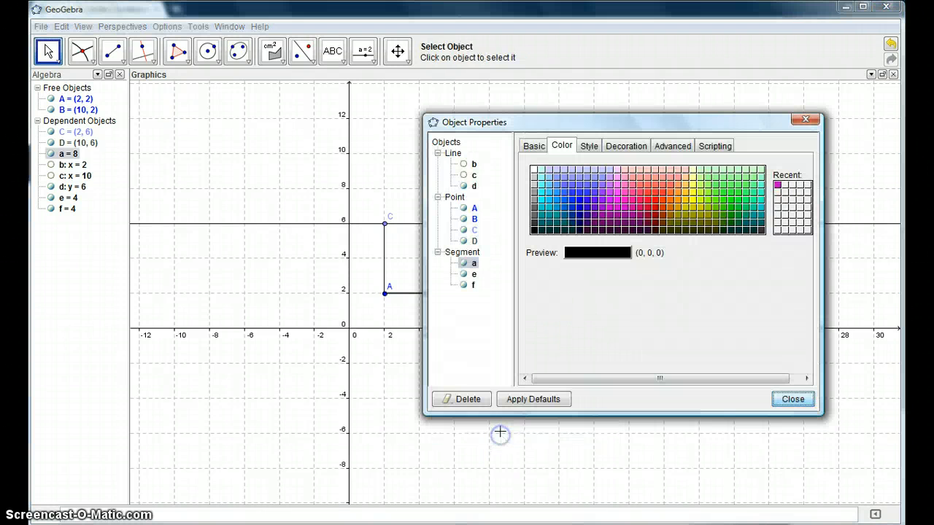
pyautogui.click(534, 146)
pyautogui.click(587, 169)
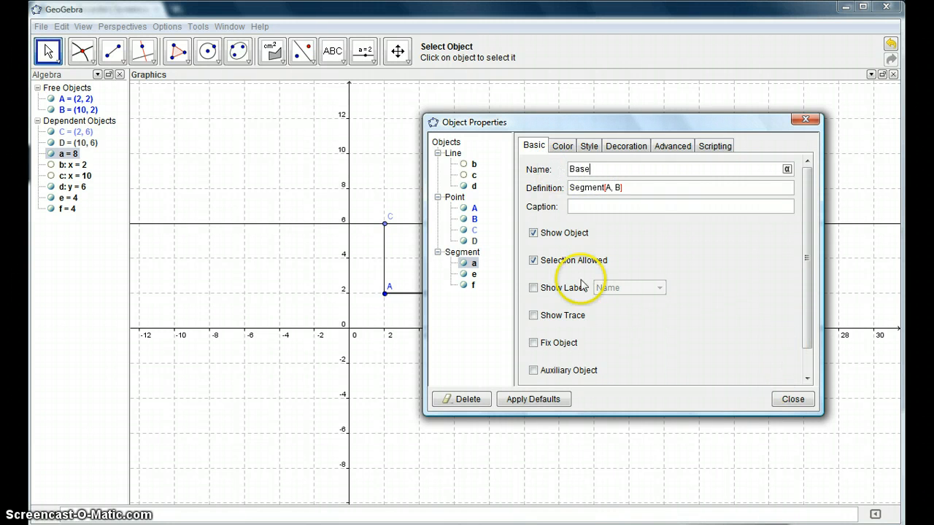
pyautogui.press('Return')
# Rename segment AC as Height and show its name label.
pyautogui.click(475, 274)
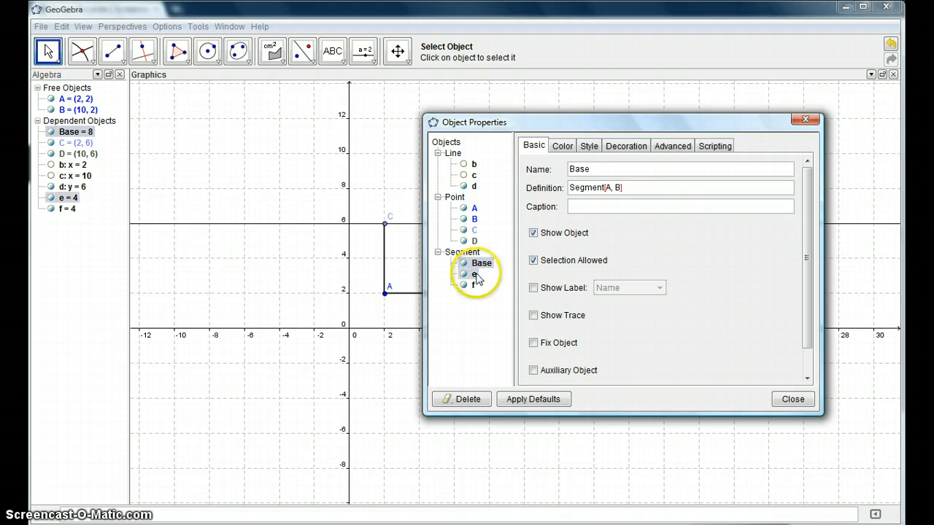
pyautogui.click(573, 169)
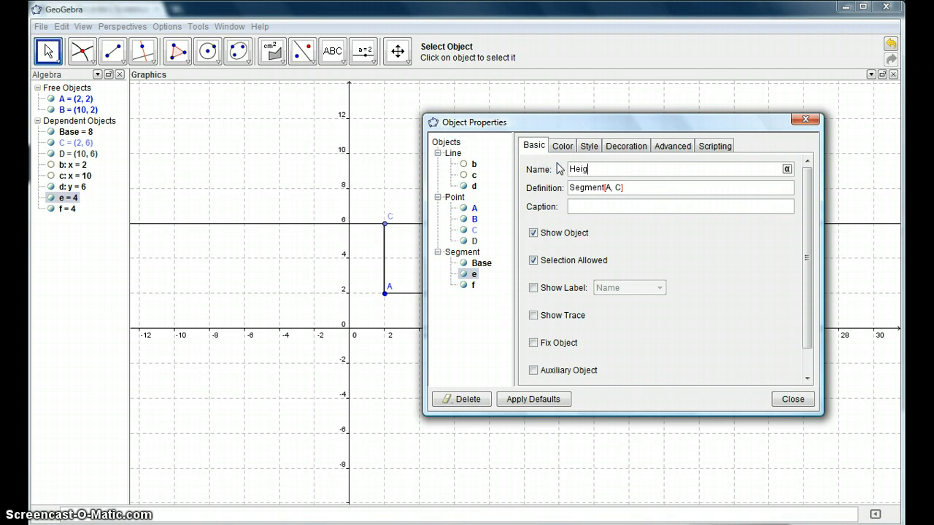
pyautogui.click(533, 287)
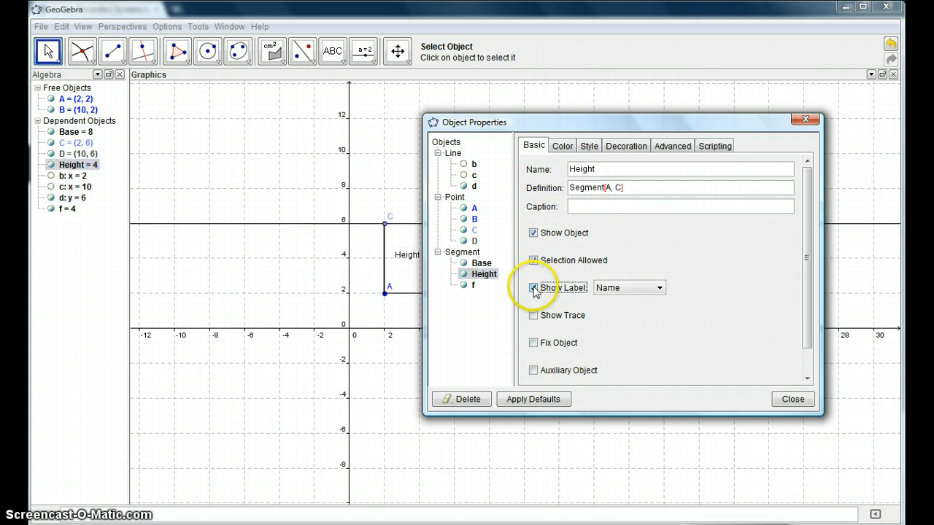
# Show the name label of the Base segment, and move the Height label outside the rectangle beside segment AC.
pyautogui.click(480, 263)
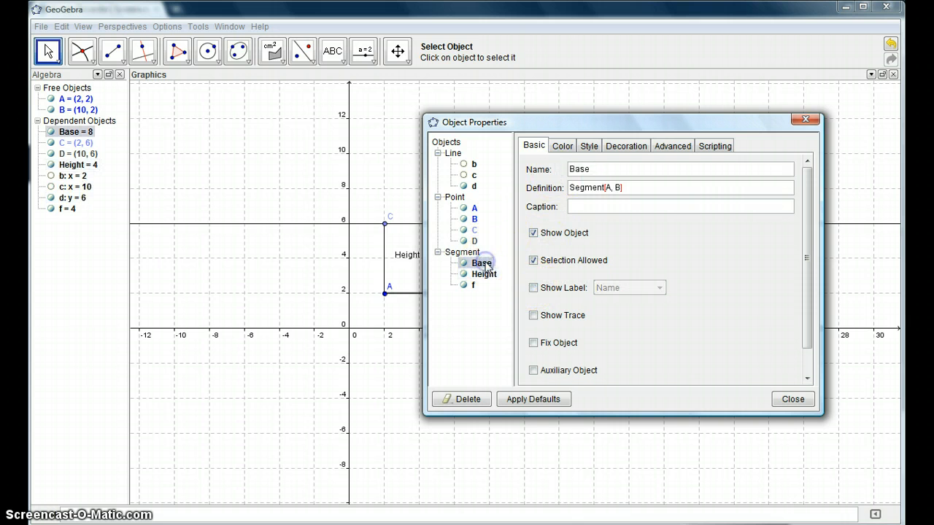
pyautogui.click(534, 288)
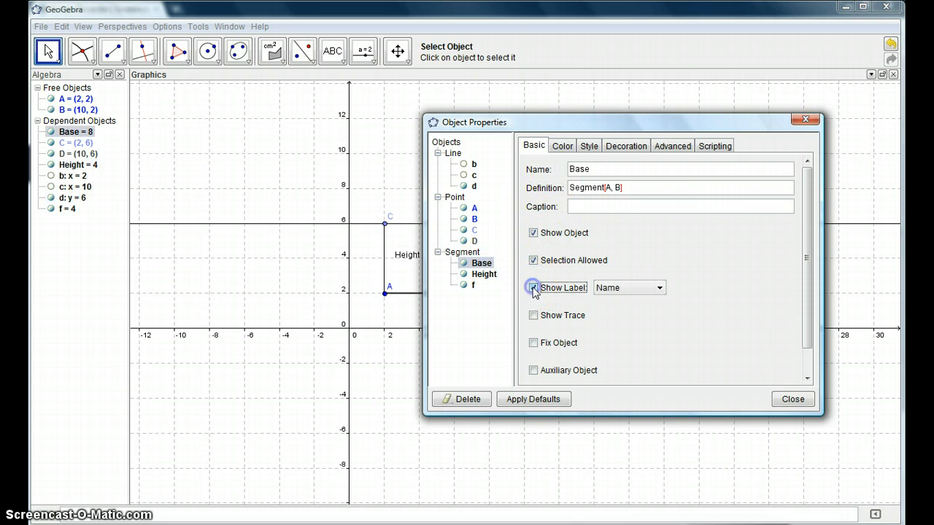
pyautogui.click(795, 400)
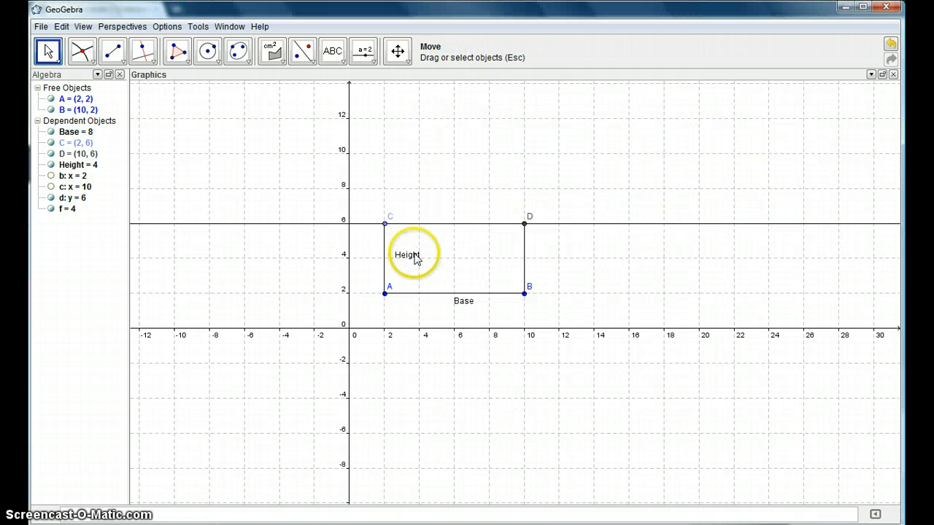
pyautogui.moveTo(413, 255); pyautogui.dragTo(376, 263)
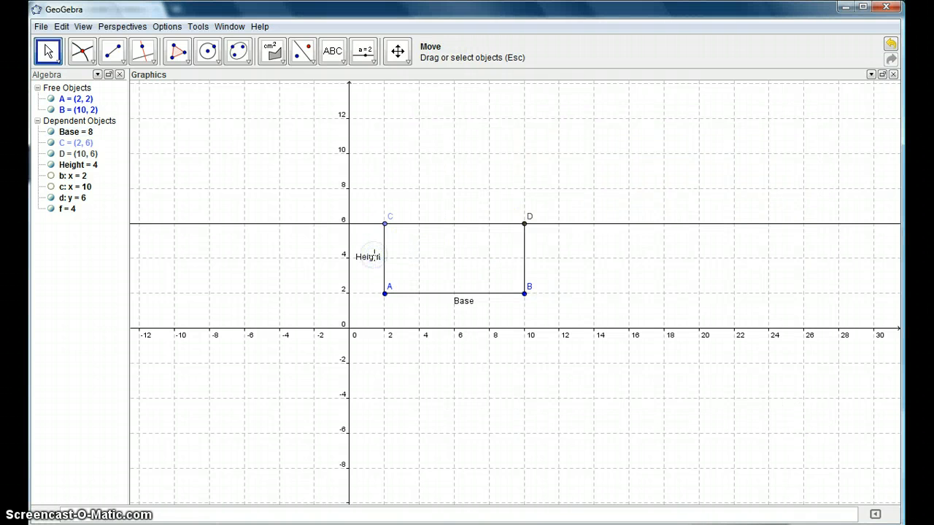
# Create a filled polygon over the rectangle through vertices C, D, B and A.
pyautogui.click(187, 64)
pyautogui.click(197, 79)
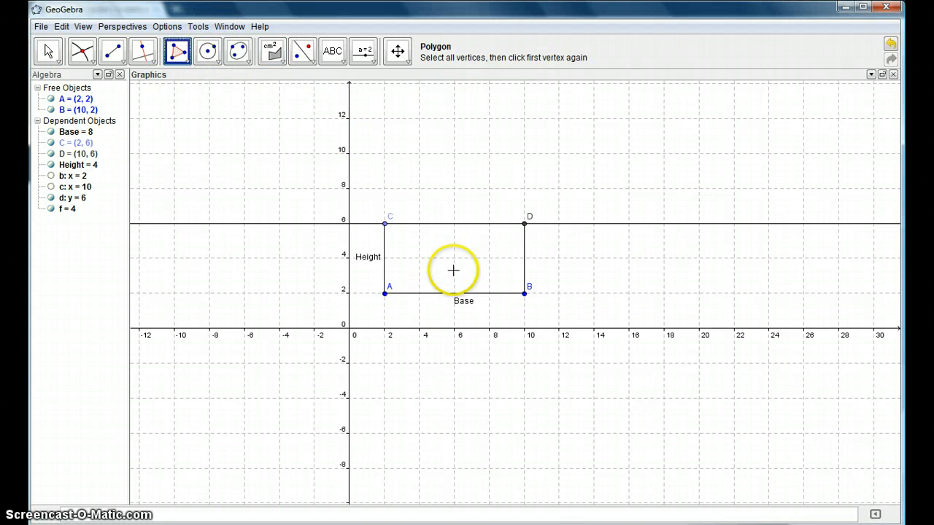
pyautogui.click(386, 225)
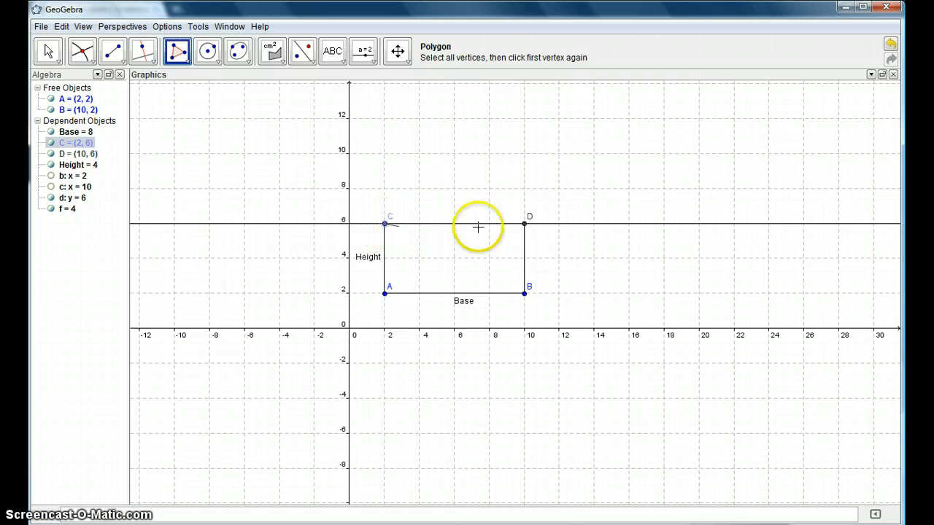
pyautogui.click(524, 224)
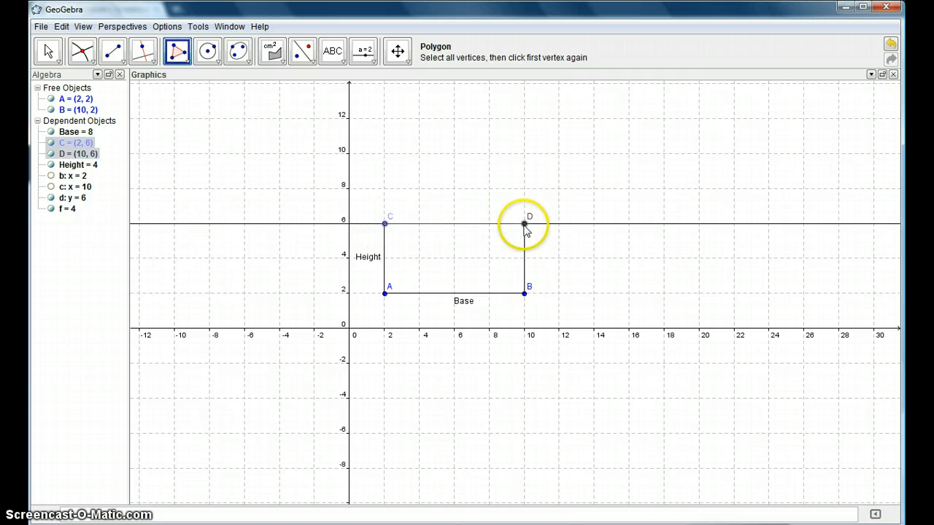
pyautogui.click(525, 295)
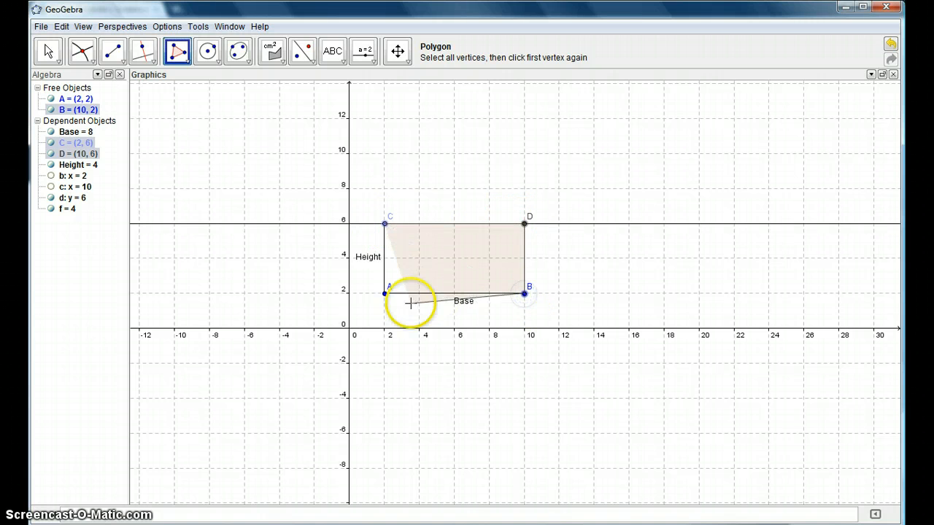
pyautogui.click(386, 294)
pyautogui.click(386, 224)
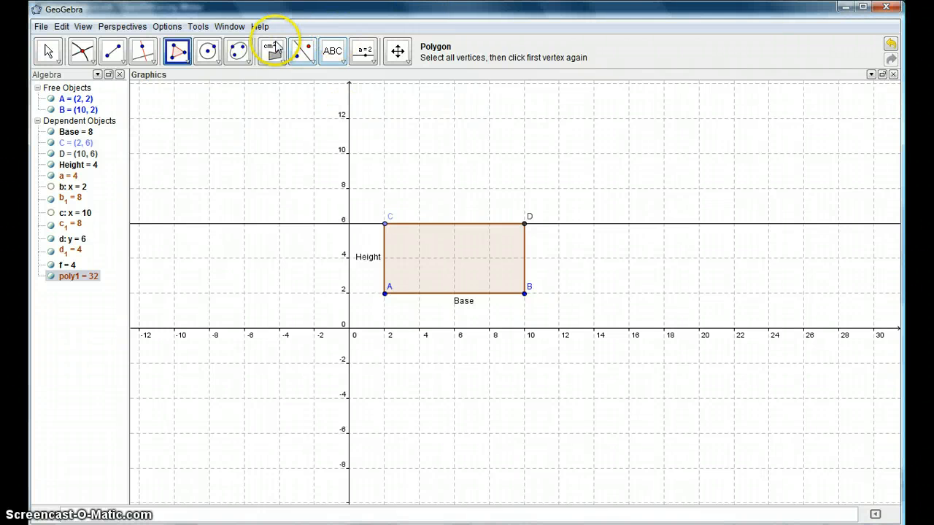
# Add an area label to rectangle CDBA and move it above side CD.
pyautogui.click(283, 63)
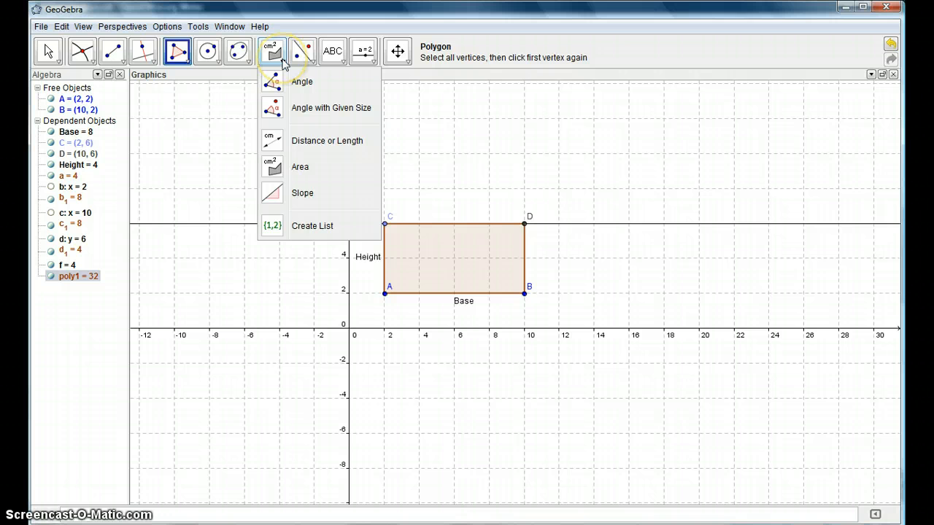
pyautogui.click(301, 174)
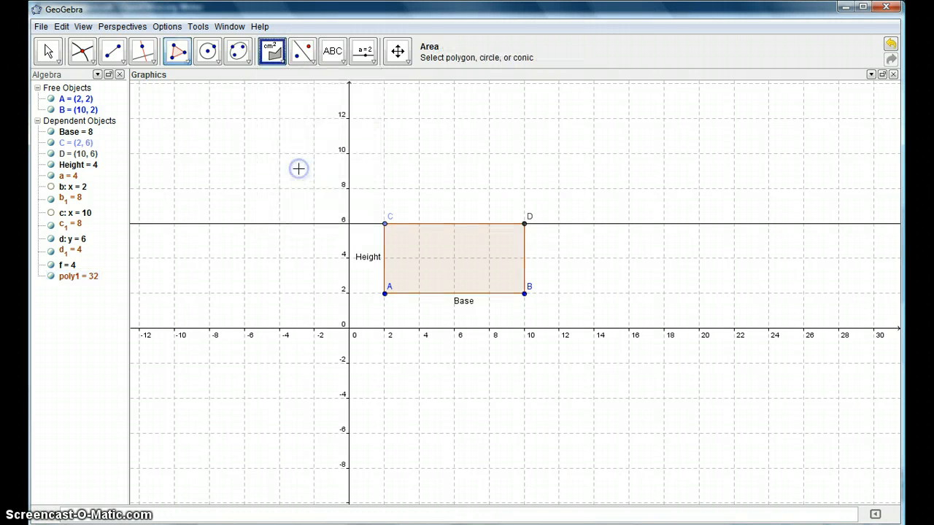
pyautogui.click(425, 248)
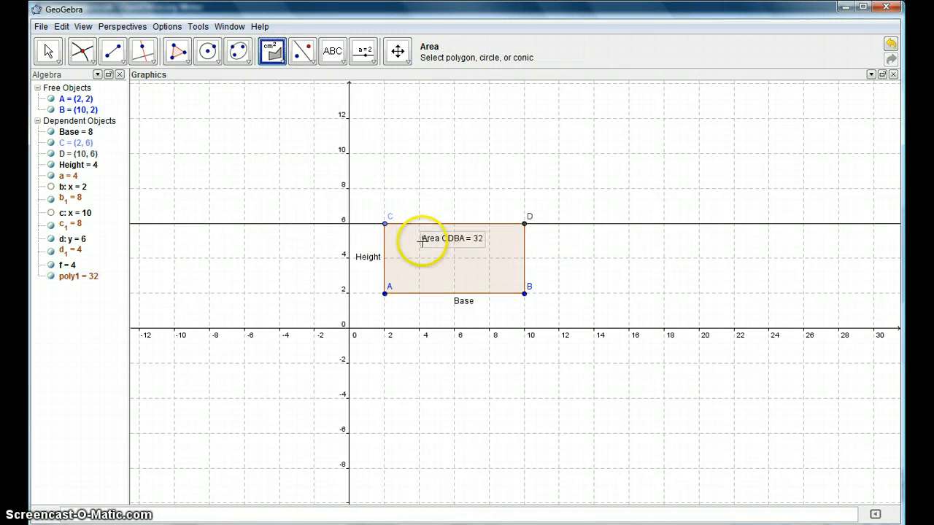
pyautogui.click(47, 53)
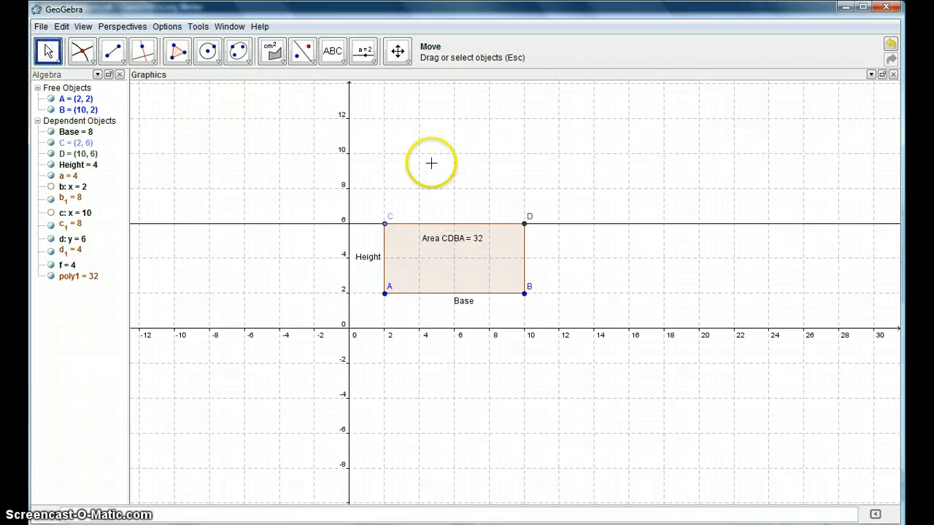
pyautogui.moveTo(453, 249); pyautogui.dragTo(433, 205)
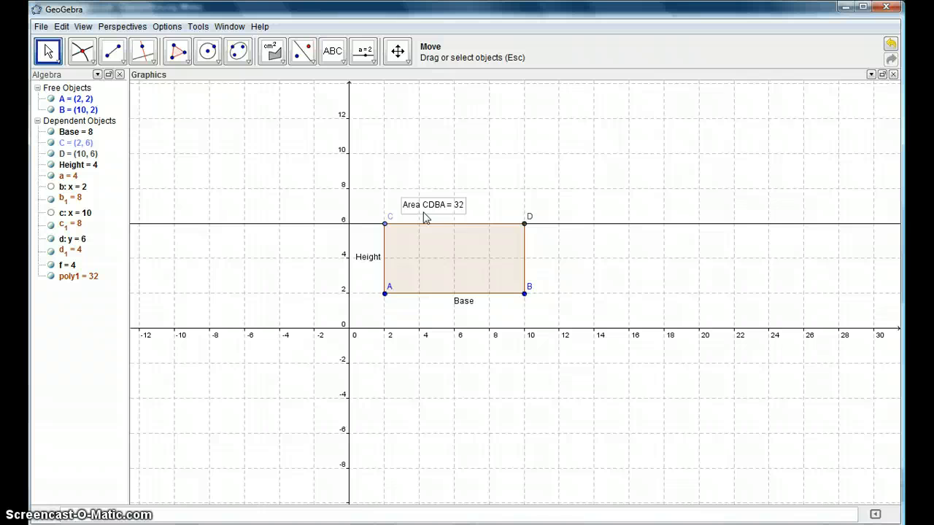
pyautogui.click(398, 279)
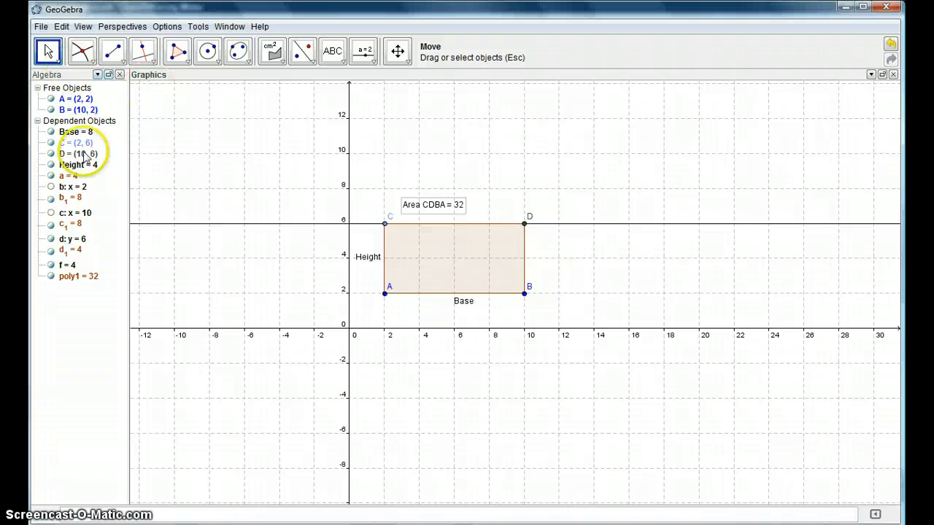
# Place a new point on side CD at about (5.4, 6) and connect it to point A with a segment.
pyautogui.click(92, 60)
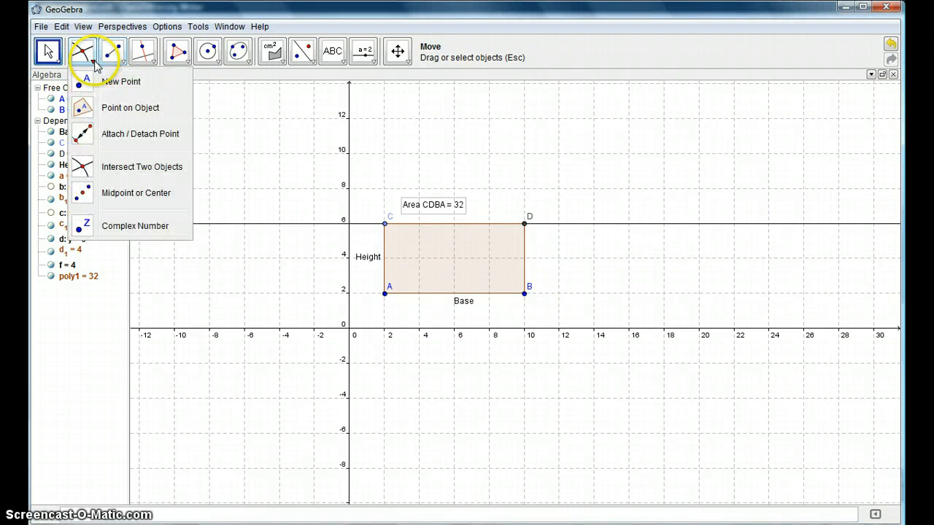
pyautogui.click(102, 82)
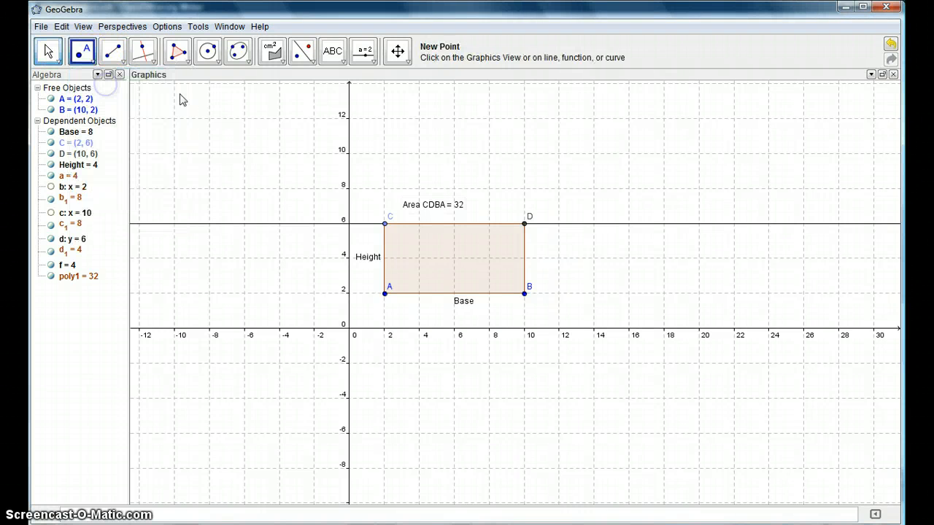
pyautogui.click(444, 223)
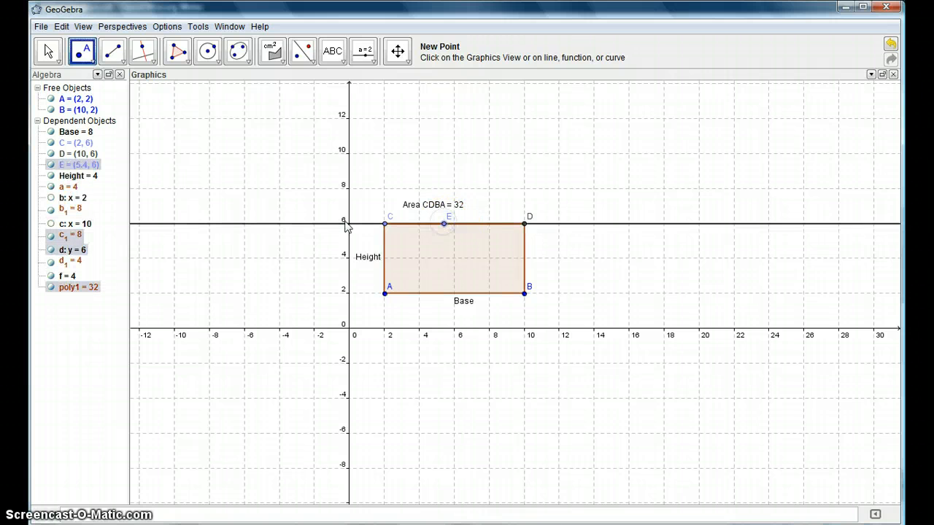
pyautogui.click(113, 50)
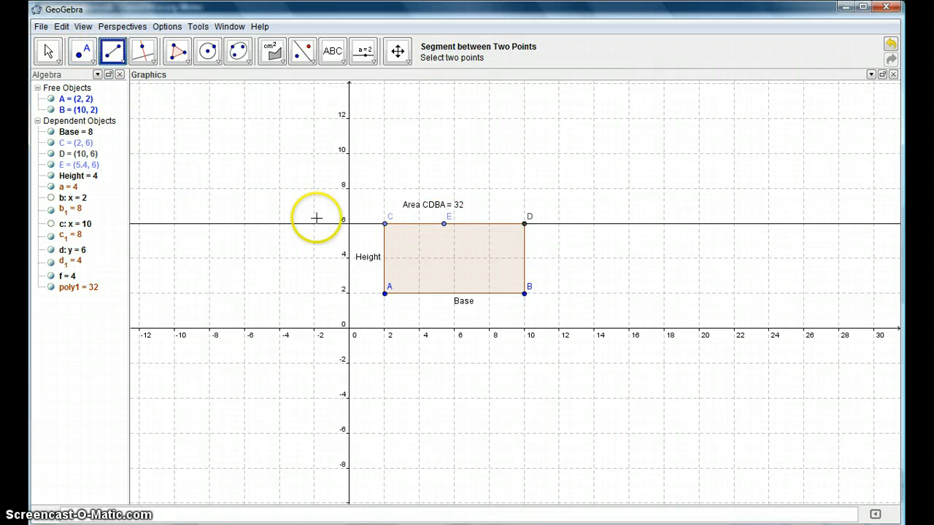
pyautogui.click(385, 293)
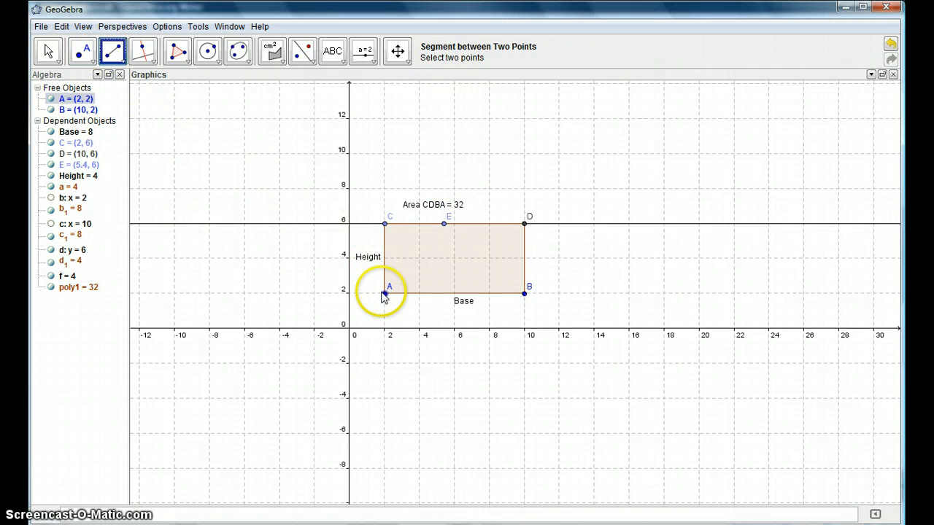
pyautogui.click(443, 223)
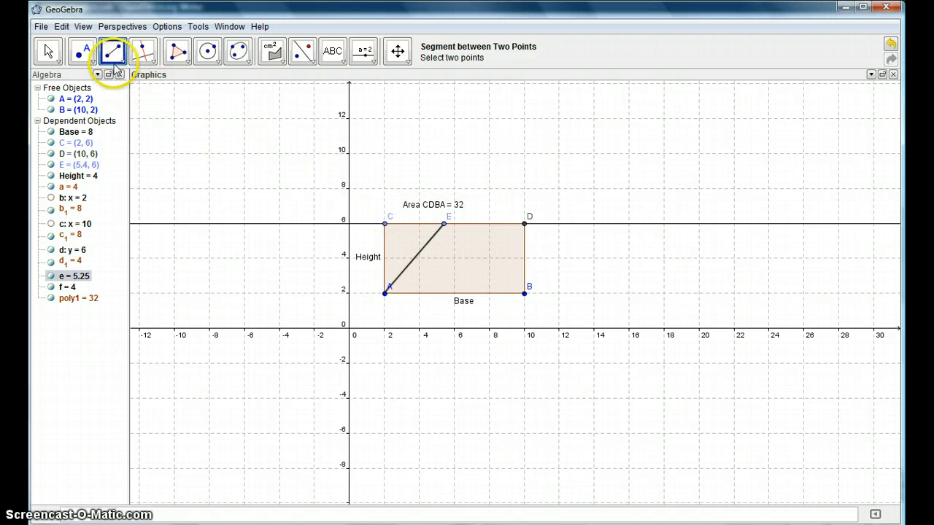
# Construct a line through point B parallel to segment AE.
pyautogui.click(155, 66)
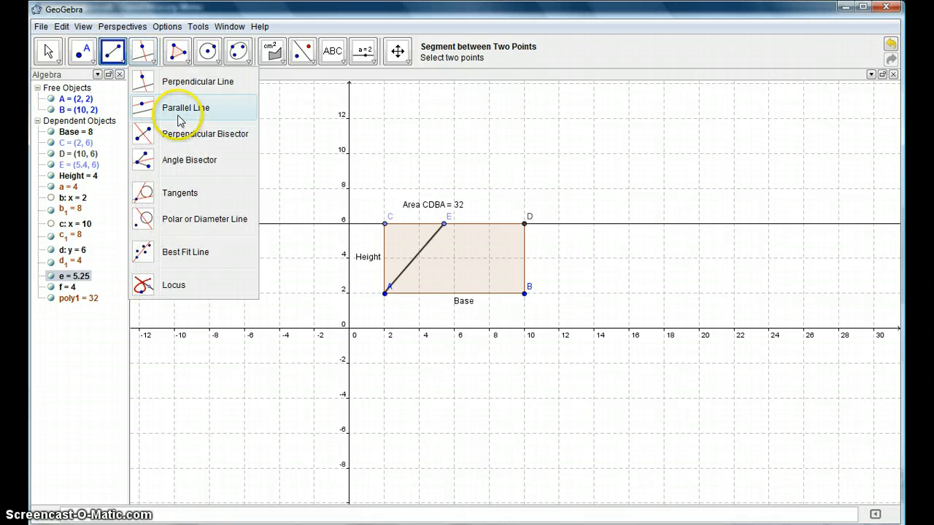
pyautogui.click(180, 118)
pyautogui.click(421, 252)
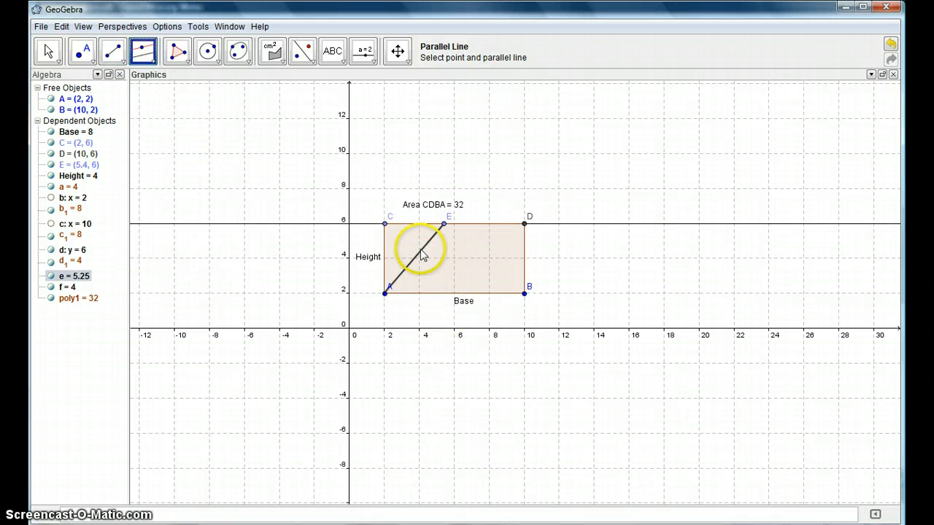
pyautogui.click(525, 294)
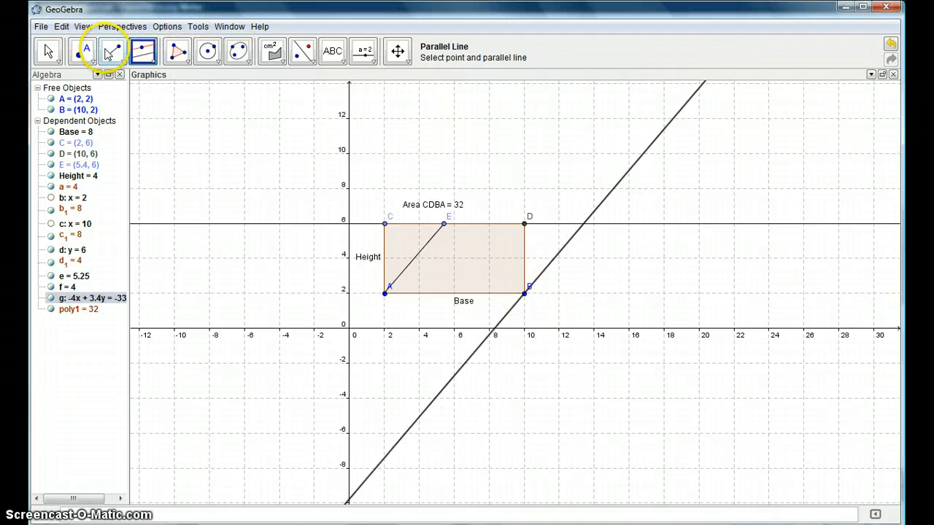
# Mark the intersection point of the slanted line through B and the horizontal line y = 6.
pyautogui.click(83, 53)
pyautogui.click(81, 49)
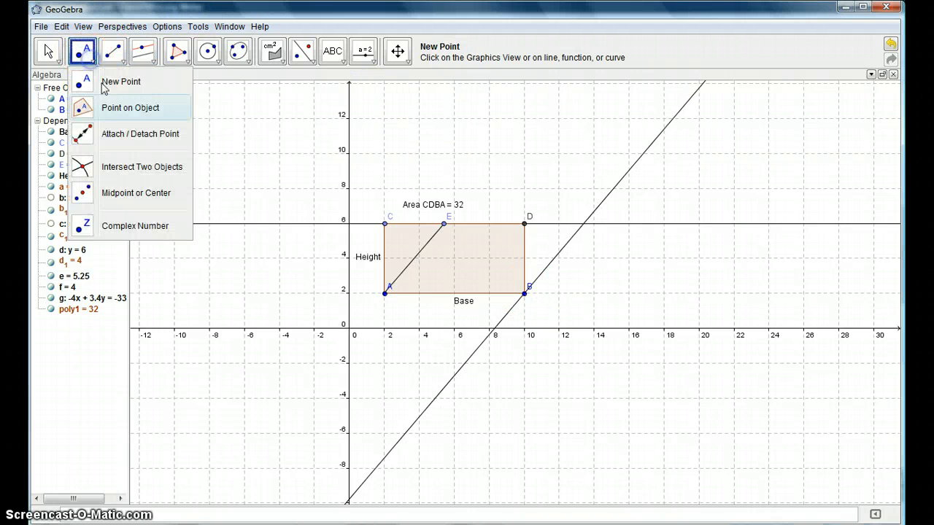
pyautogui.click(136, 165)
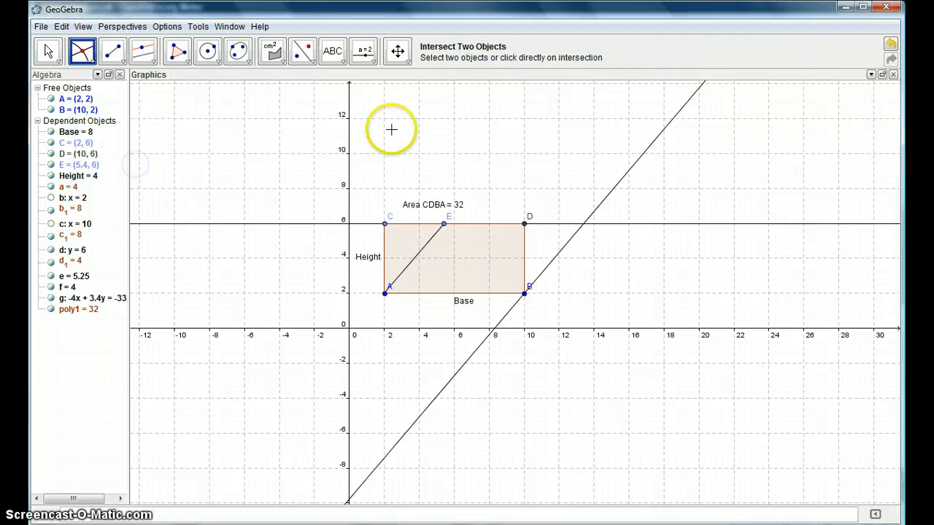
pyautogui.click(583, 226)
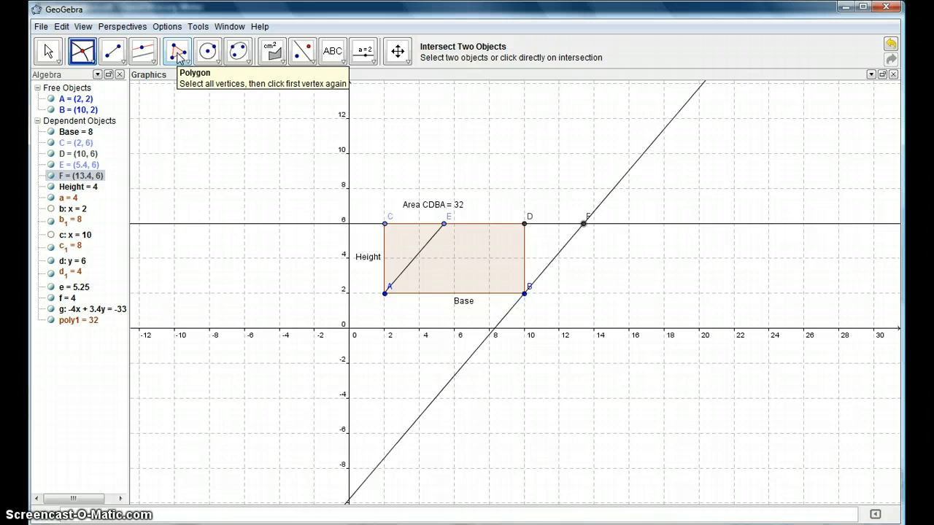
# Create the parallelogram as a filled polygon through vertices A, E, F and B.
pyautogui.click(179, 58)
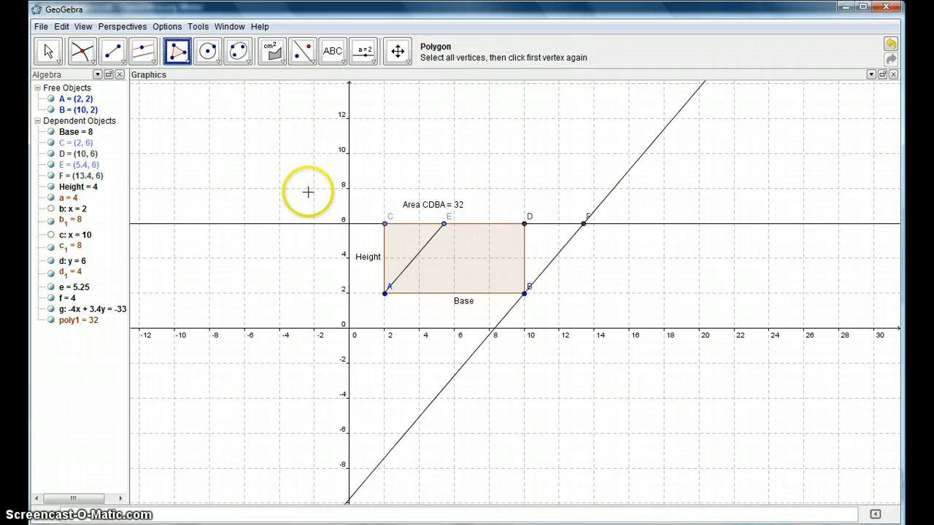
pyautogui.click(385, 293)
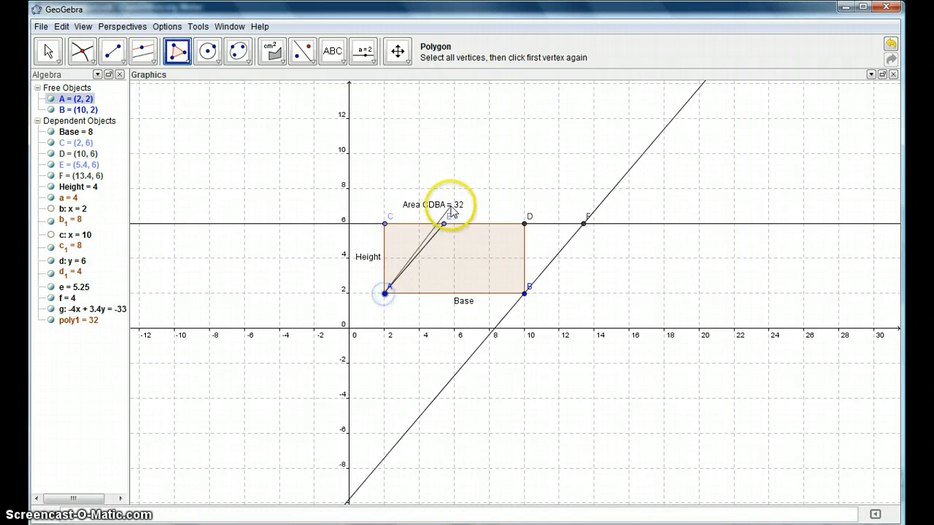
pyautogui.click(445, 223)
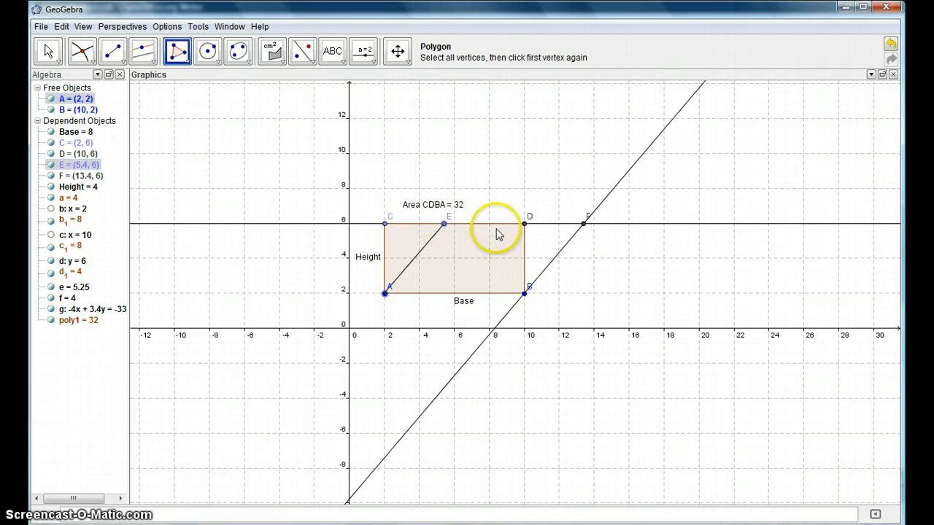
pyautogui.click(584, 224)
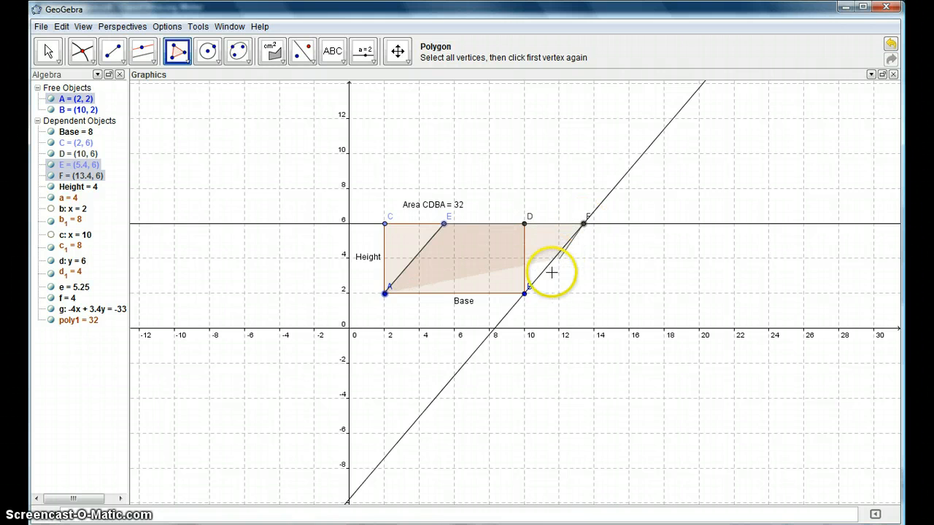
pyautogui.click(526, 295)
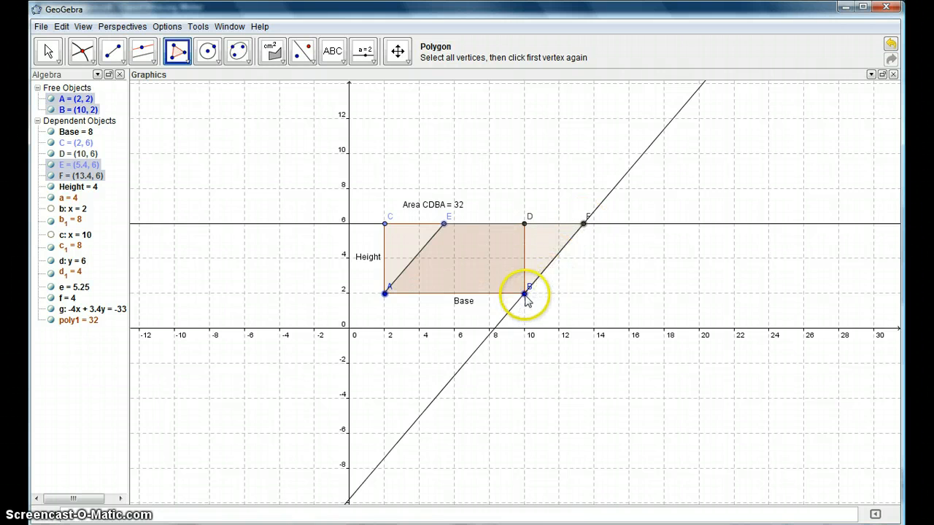
pyautogui.click(384, 293)
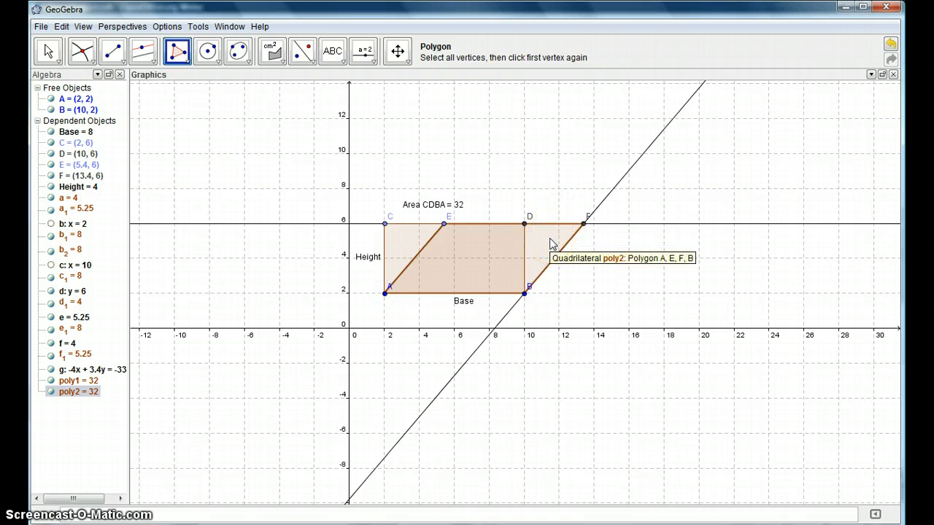
# Set the color of parallelogram AEFB to purple (153, 0, 153) in its object properties.
pyautogui.rightClick(552, 244)
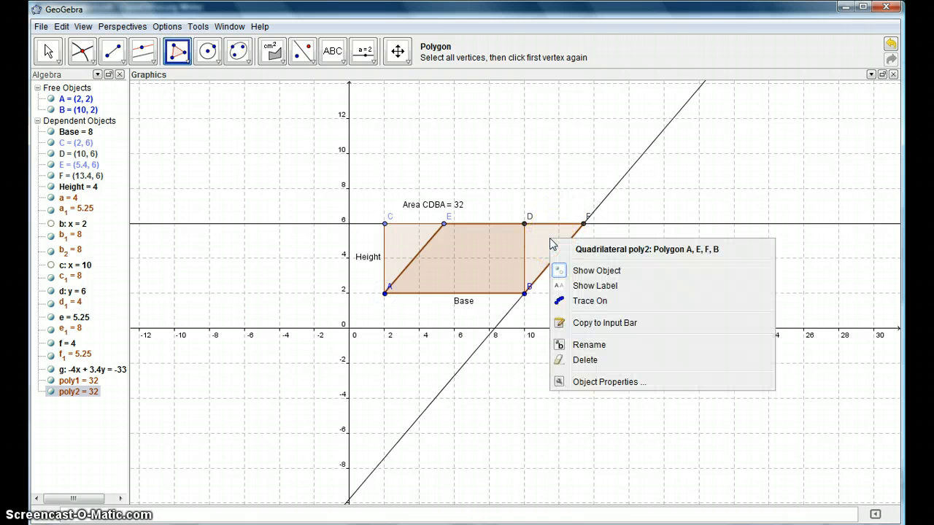
pyautogui.click(568, 381)
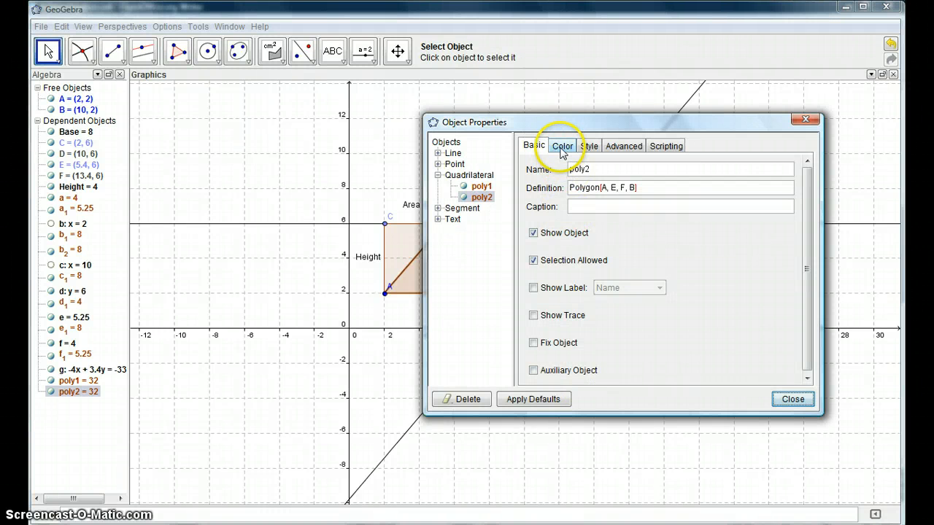
pyautogui.click(561, 148)
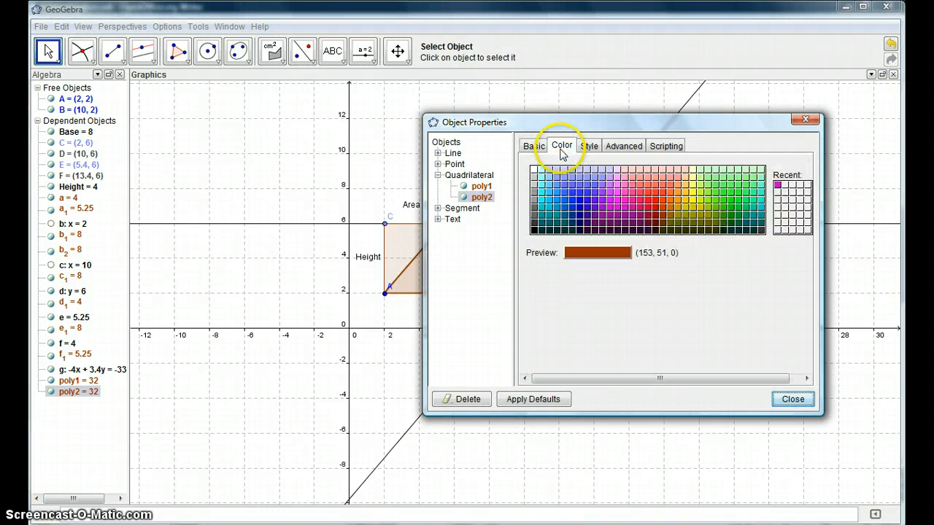
pyautogui.click(625, 216)
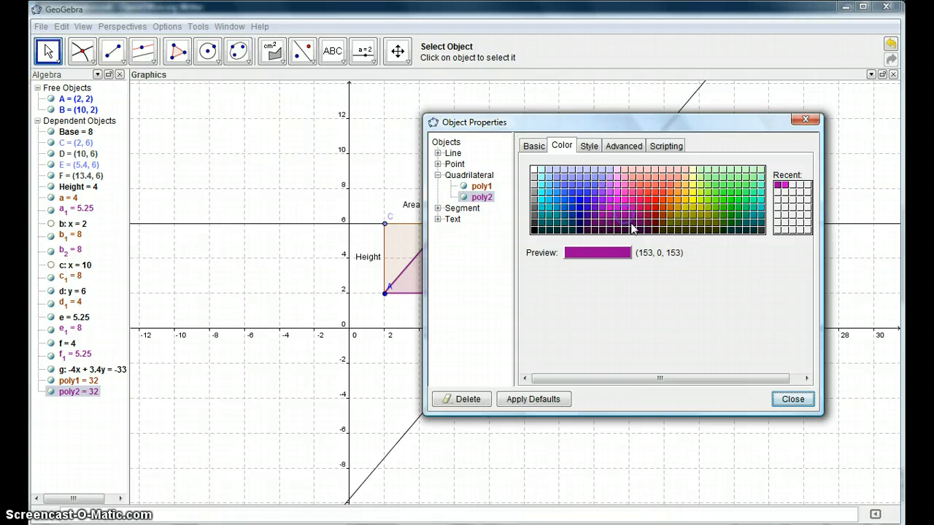
pyautogui.click(791, 400)
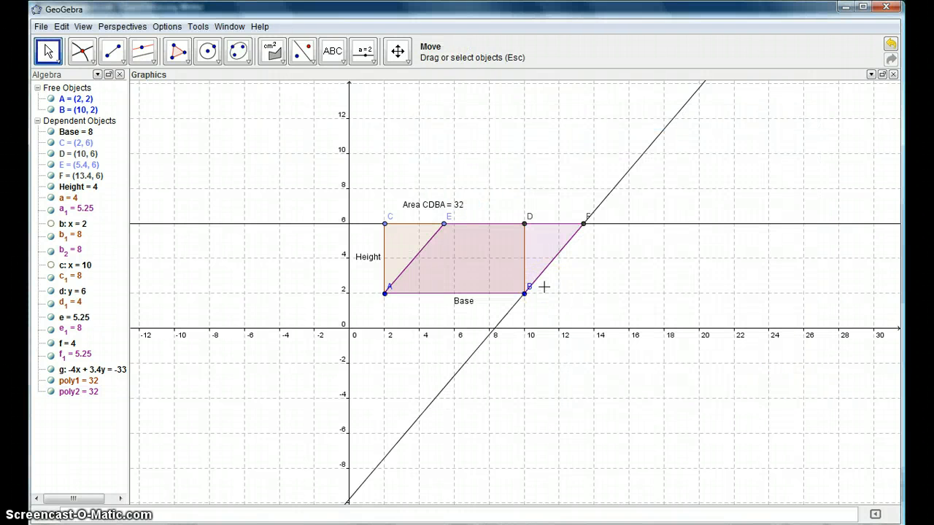
pyautogui.click(500, 246)
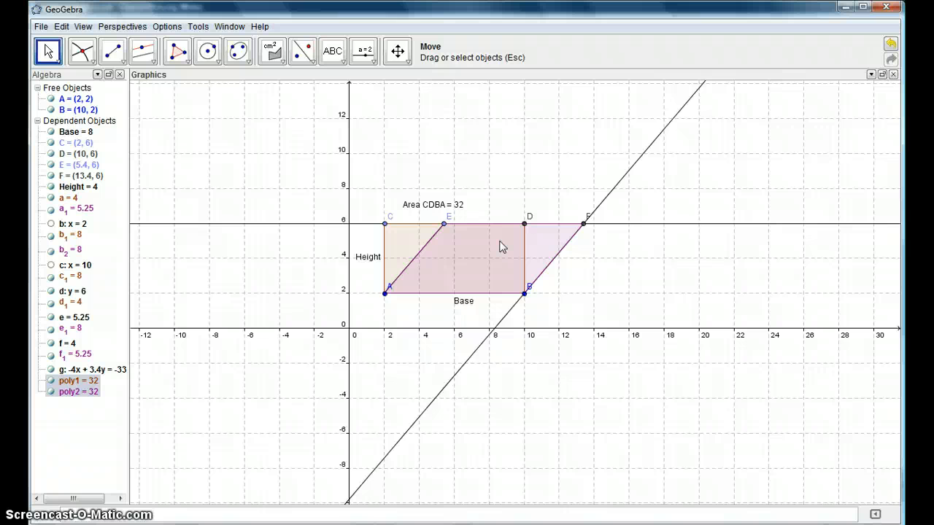
# Add an area label to parallelogram AEFB with the Area tool and place the label just above point D.
pyautogui.click(509, 260)
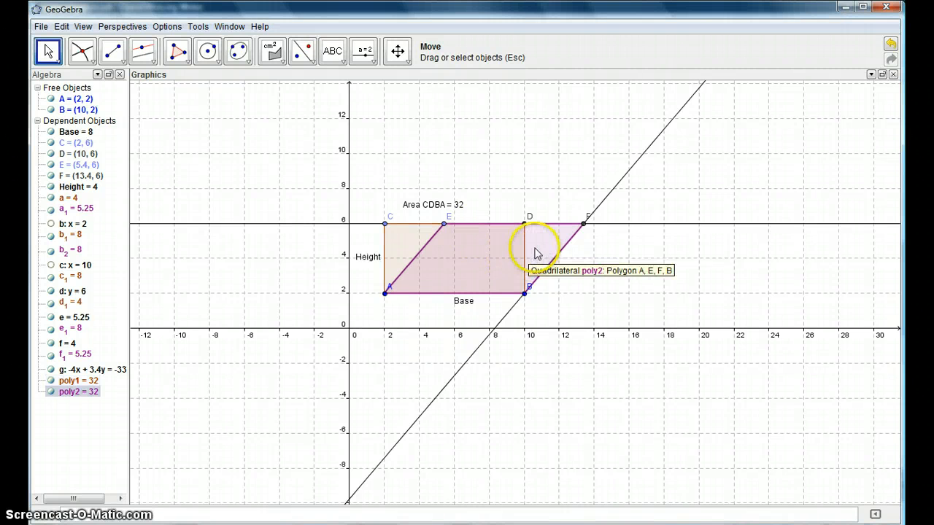
pyautogui.click(273, 52)
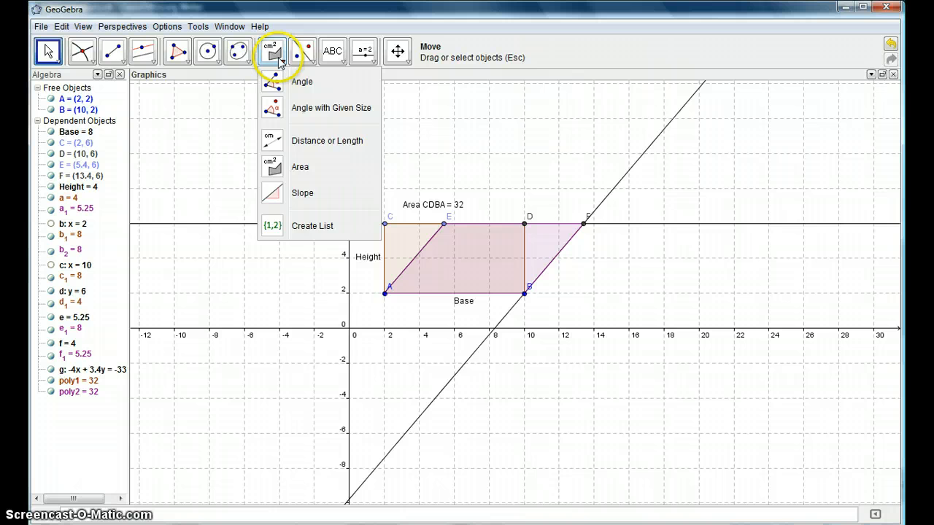
pyautogui.click(302, 166)
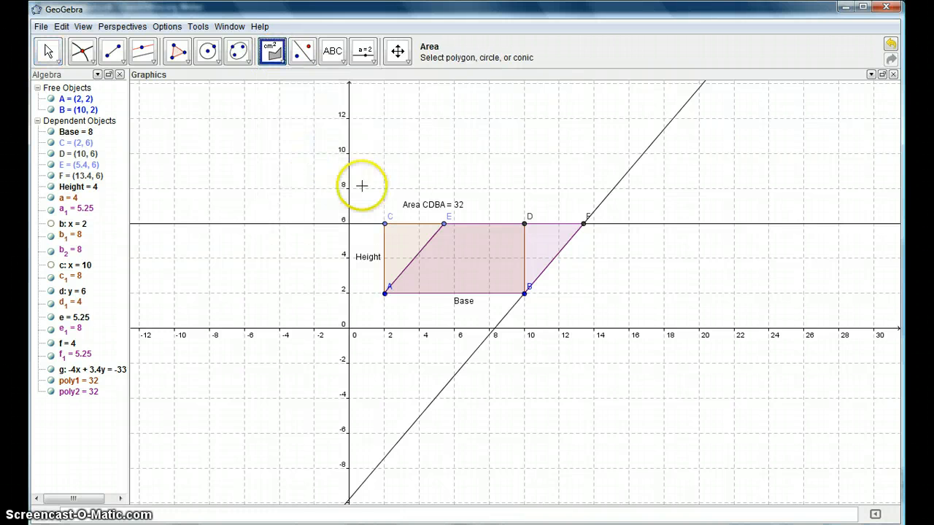
pyautogui.click(543, 250)
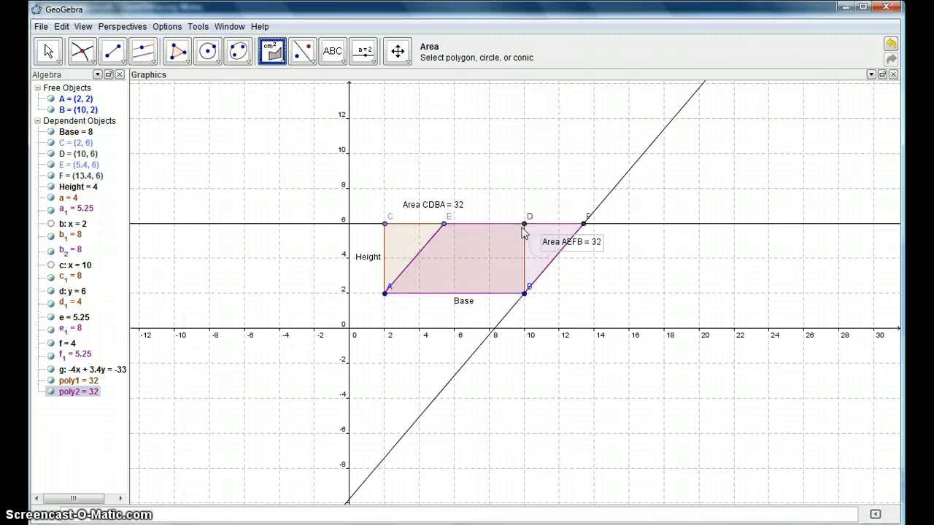
pyautogui.click(48, 51)
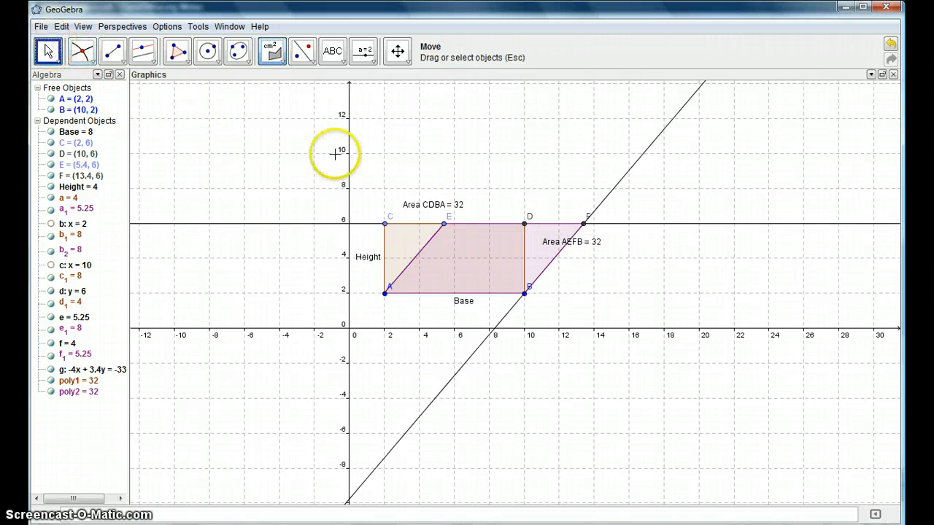
pyautogui.moveTo(562, 256); pyautogui.dragTo(527, 212)
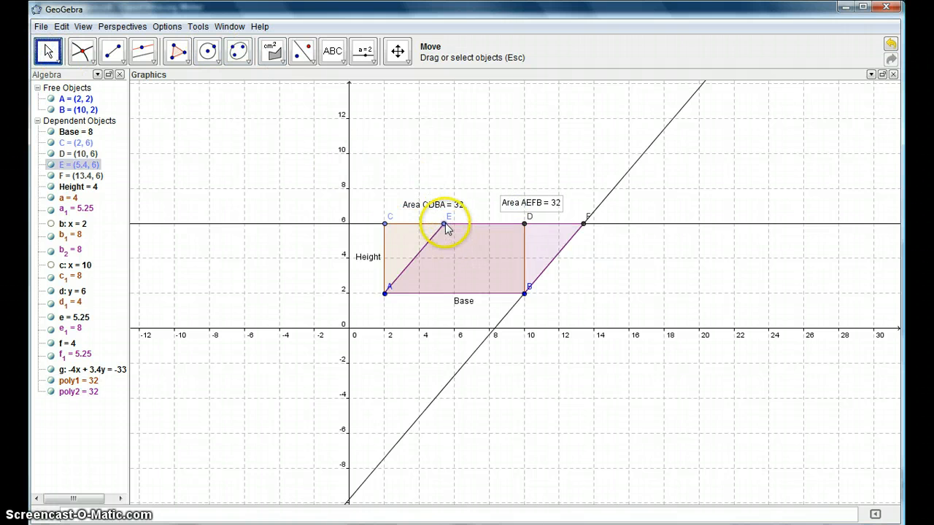
# Move point E along the line y = 6 to about (7.72, 6) to slant the parallelogram further.
pyautogui.moveTo(443, 223); pyautogui.dragTo(471, 231)
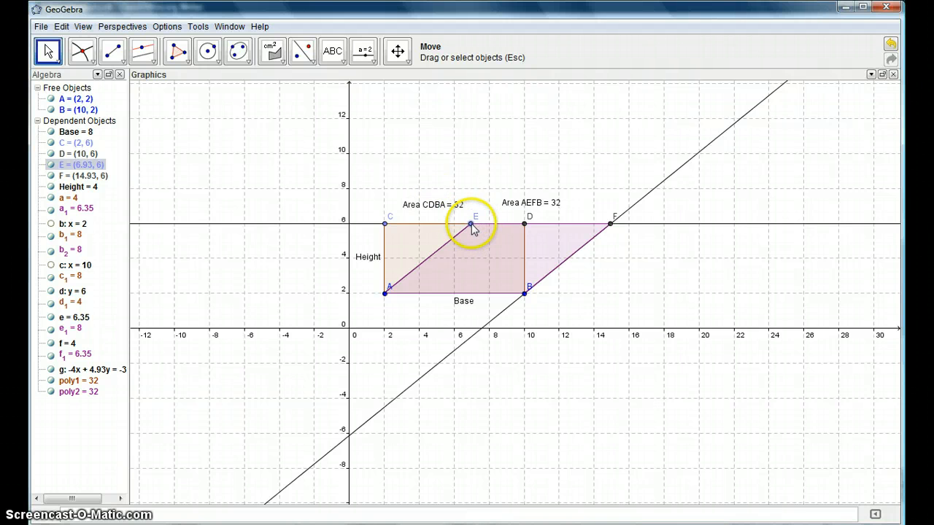
pyautogui.moveTo(471, 223); pyautogui.dragTo(486, 238)
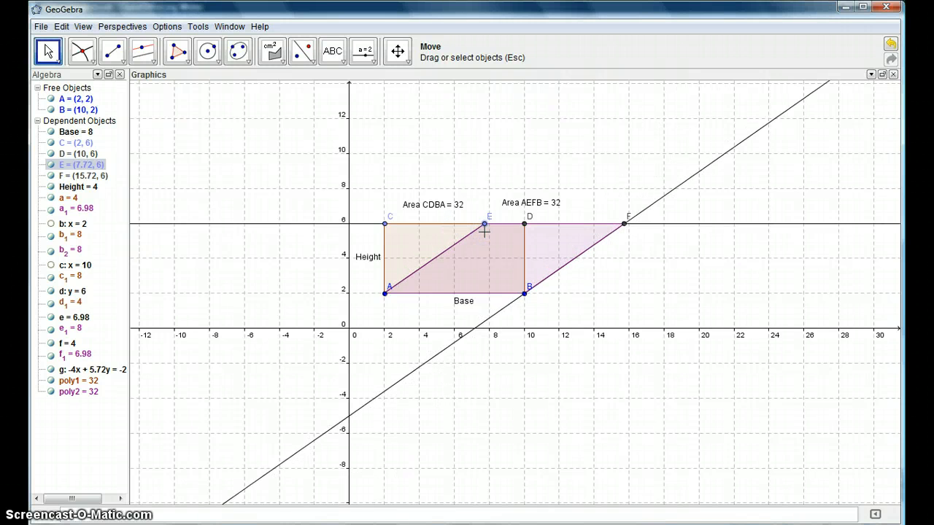